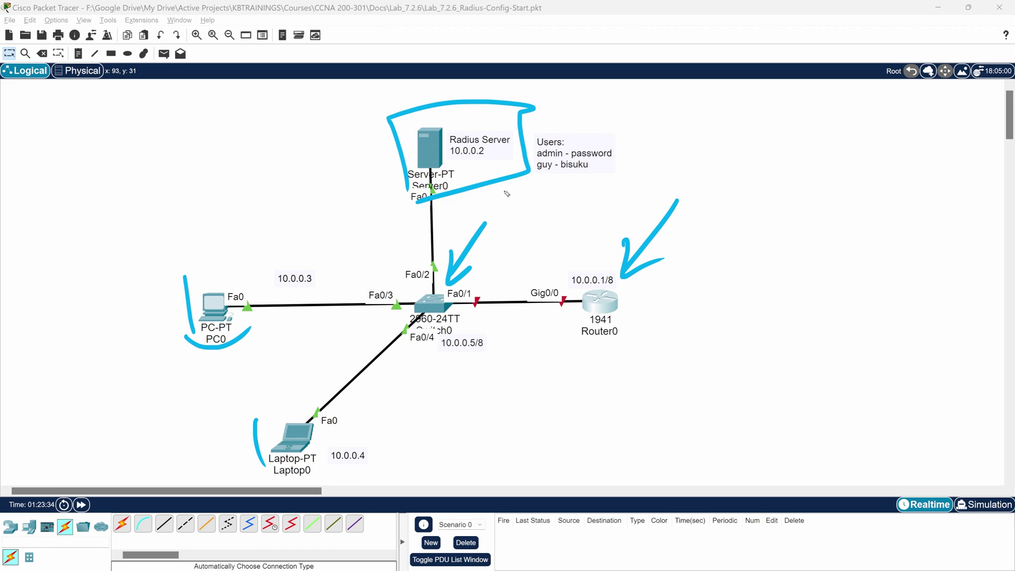
- Underline the IP labels of the server, PC0, laptop, switch and router (10.0.0.2–10.0.0.5, 10.0.0.1)
{"action": "left_click_drag", "start_coordinate": [452, 159], "coordinate": [485, 157]}
{"action": "left_click_drag", "start_coordinate": [280, 296], "coordinate": [305, 289]}
{"action": "left_click_drag", "start_coordinate": [344, 471], "coordinate": [362, 465]}
{"action": "left_click_drag", "start_coordinate": [449, 357], "coordinate": [482, 351]}
{"action": "left_click_drag", "start_coordinate": [572, 289], "coordinate": [586, 287]}
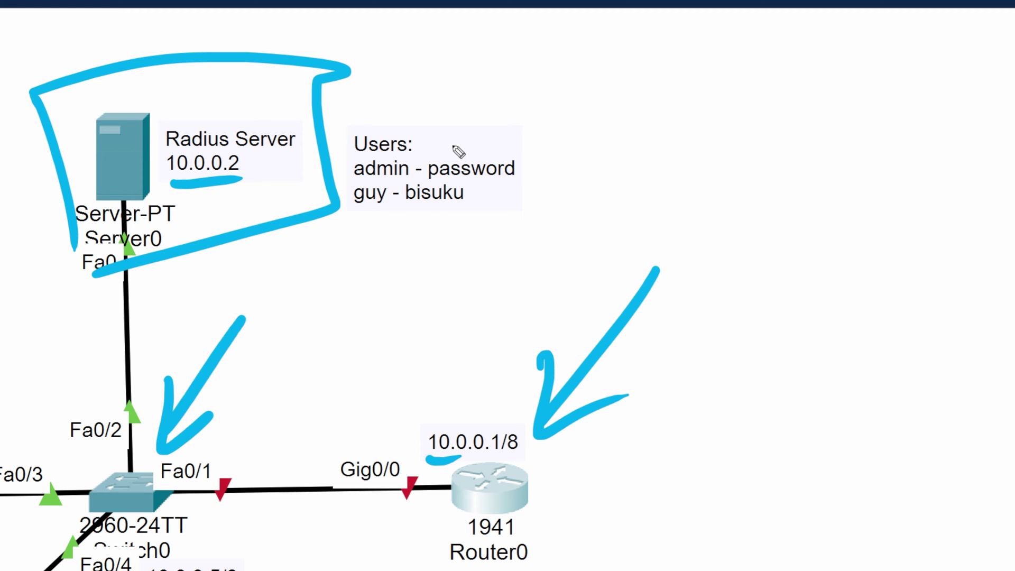
- Mark beside the Users note and draw two arrows pointing at its accounts
{"action": "left_click_drag", "start_coordinate": [527, 157], "coordinate": [586, 132]}
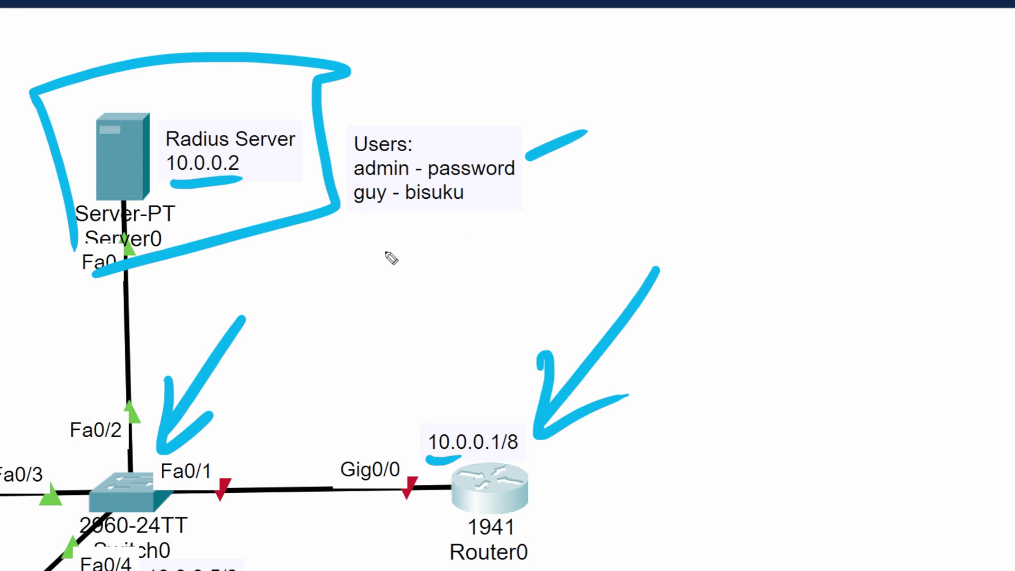
{"action": "left_click_drag", "start_coordinate": [338, 251], "coordinate": [369, 212]}
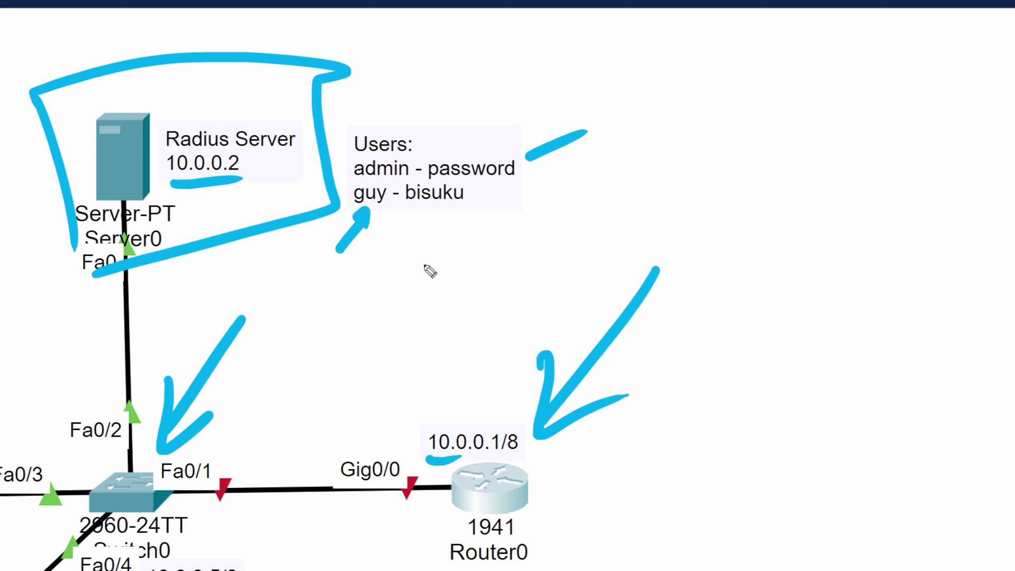
{"action": "left_click_drag", "start_coordinate": [404, 276], "coordinate": [433, 221]}
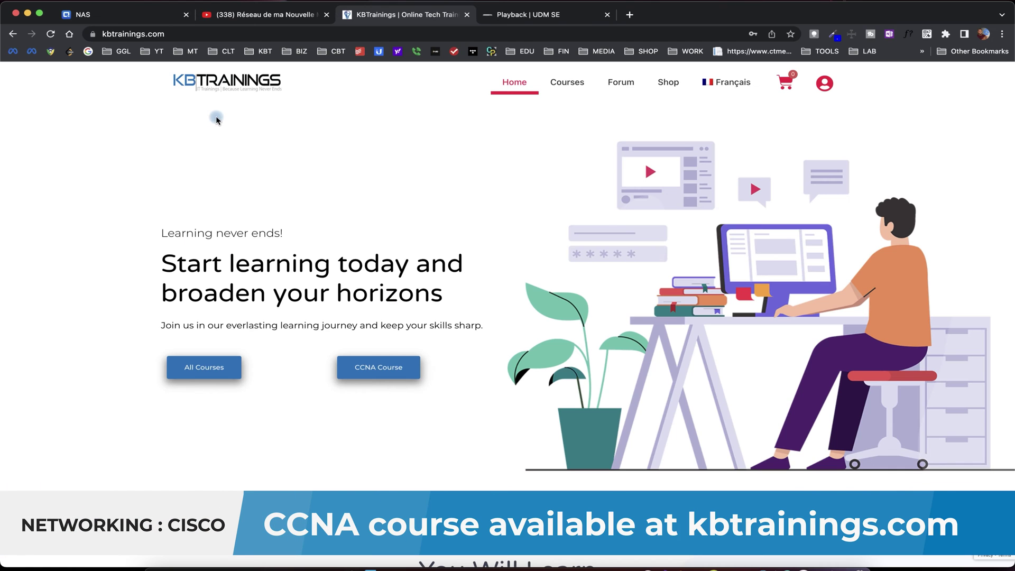
- Open the CCNA 200-301 course page and expand all chapters and lessons under Course Content
{"action": "left_click", "coordinate": [370, 369]}
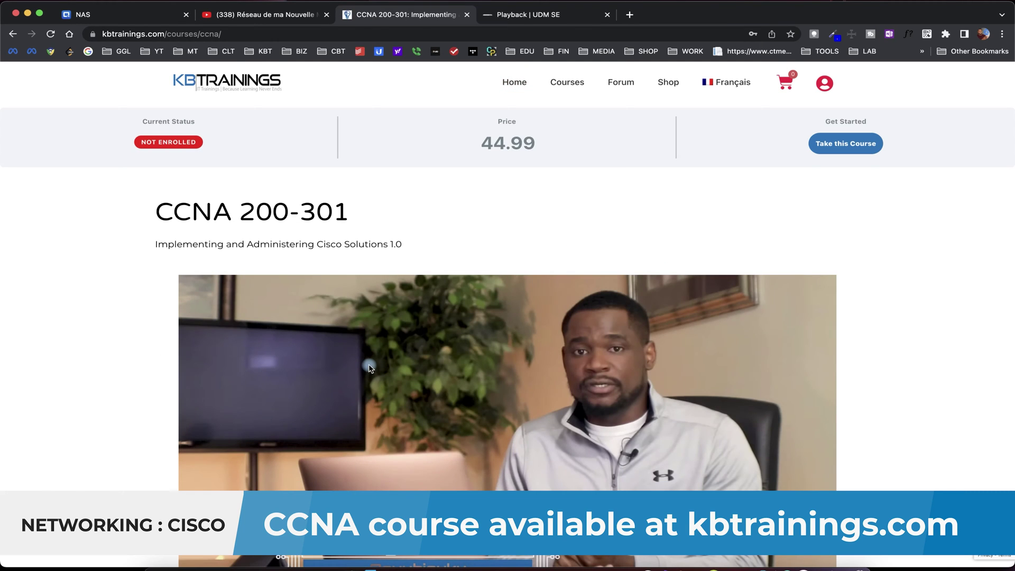
{"action": "scroll", "coordinate": [370, 369], "scroll_direction": "down", "scroll_amount": 4}
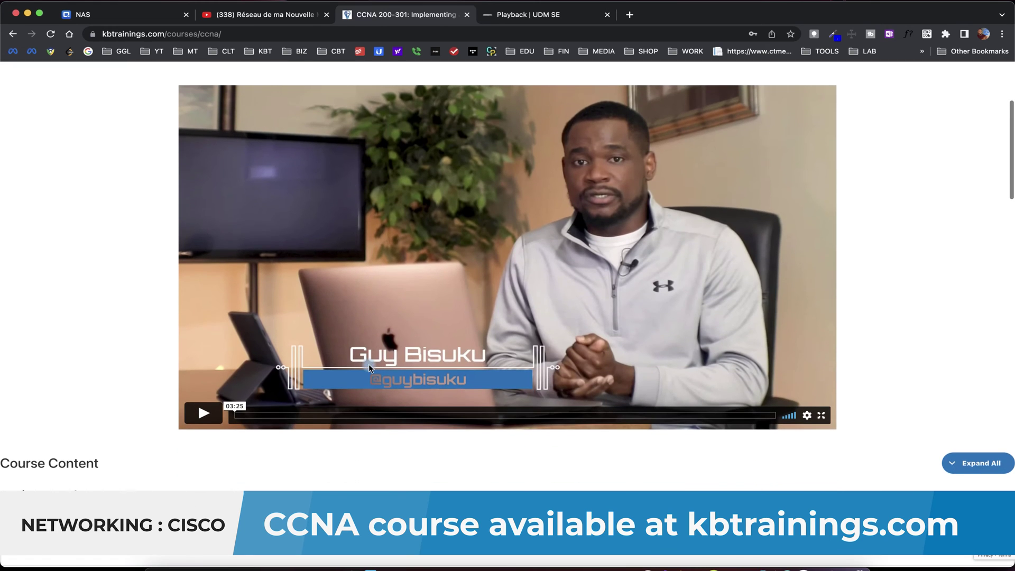
{"action": "left_click", "coordinate": [977, 463]}
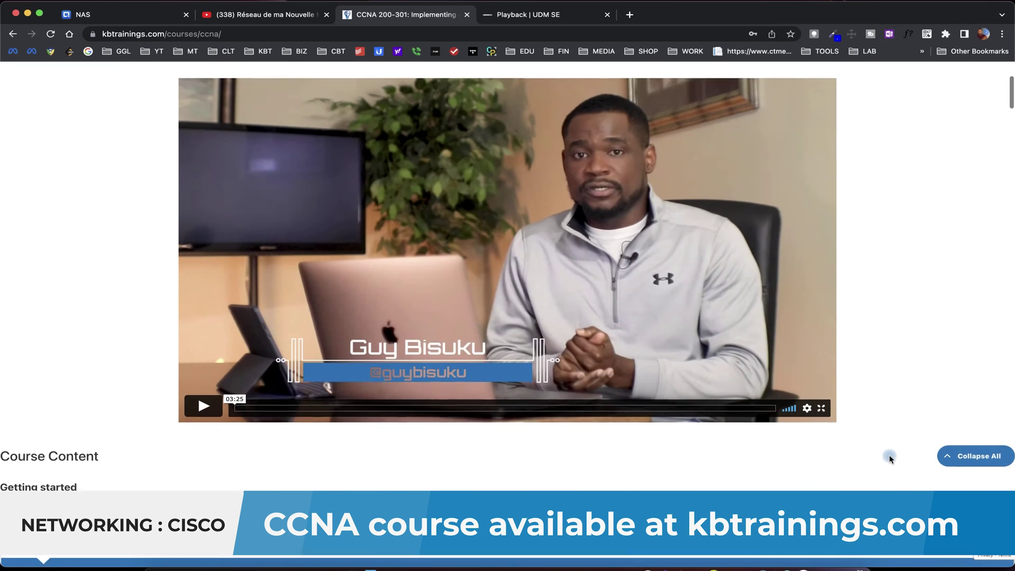
{"action": "scroll", "coordinate": [890, 459], "scroll_direction": "down", "scroll_amount": 6}
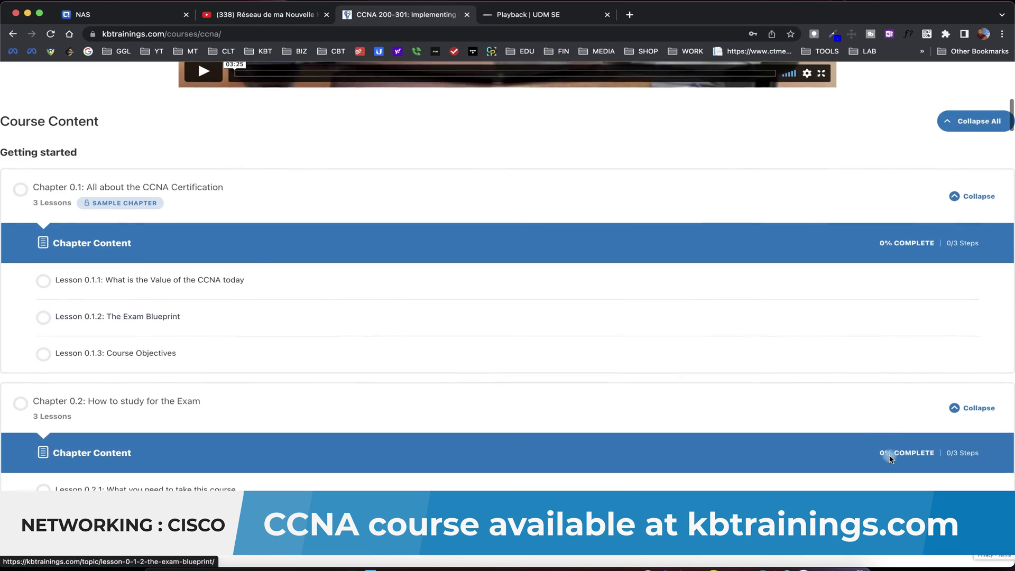
{"action": "scroll", "coordinate": [890, 459], "scroll_direction": "down", "scroll_amount": 7}
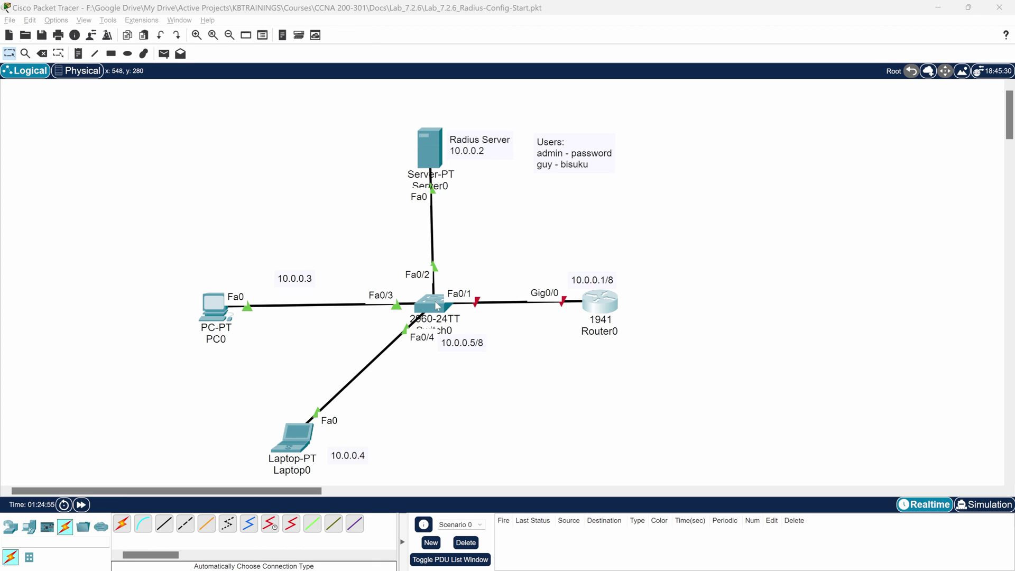
- Open Router0's CLI console and move and widen its window
{"action": "left_click", "coordinate": [601, 303]}
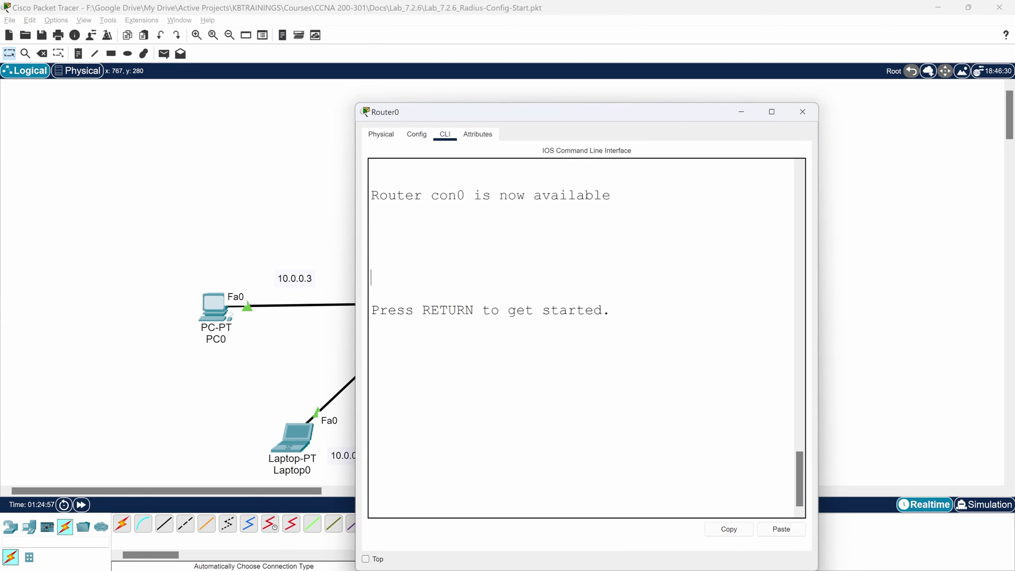
{"action": "key", "text": "Return"}
{"action": "key", "text": "Return"}
{"action": "key", "text": "Return"}
{"action": "key", "text": "Return"}
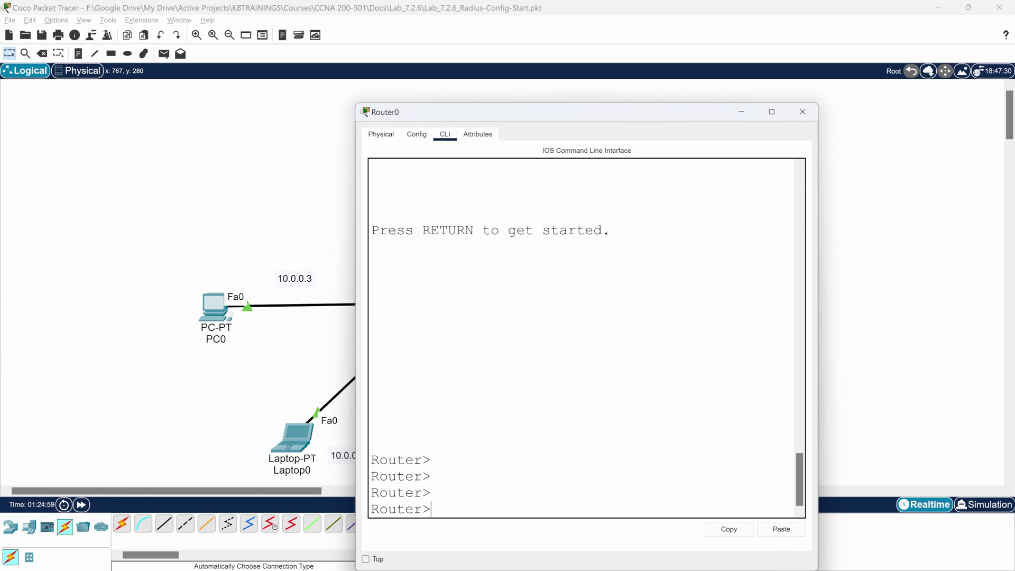
{"action": "left_click_drag", "start_coordinate": [459, 109], "coordinate": [242, 23]}
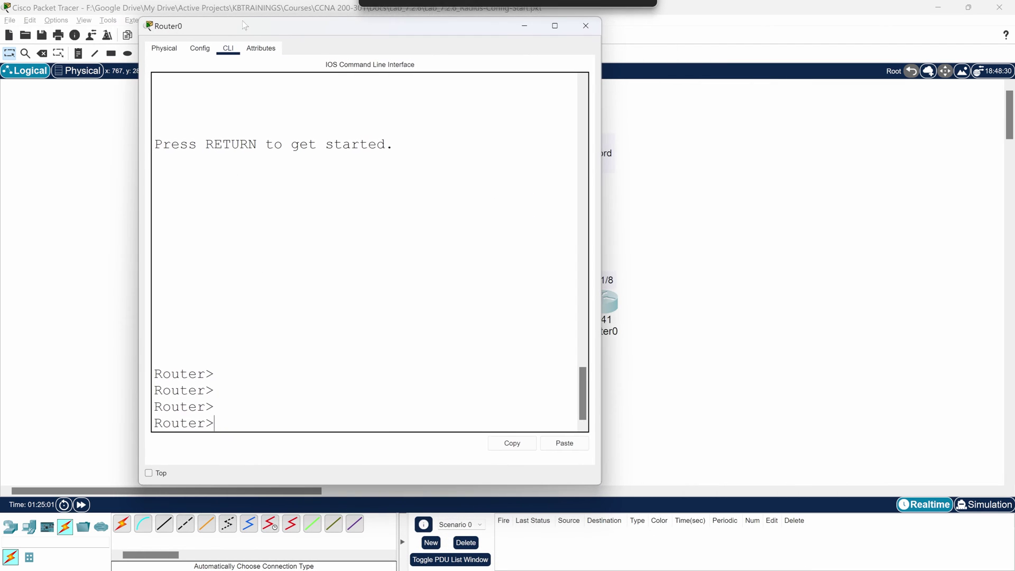
{"action": "left_click_drag", "start_coordinate": [603, 175], "coordinate": [945, 175]}
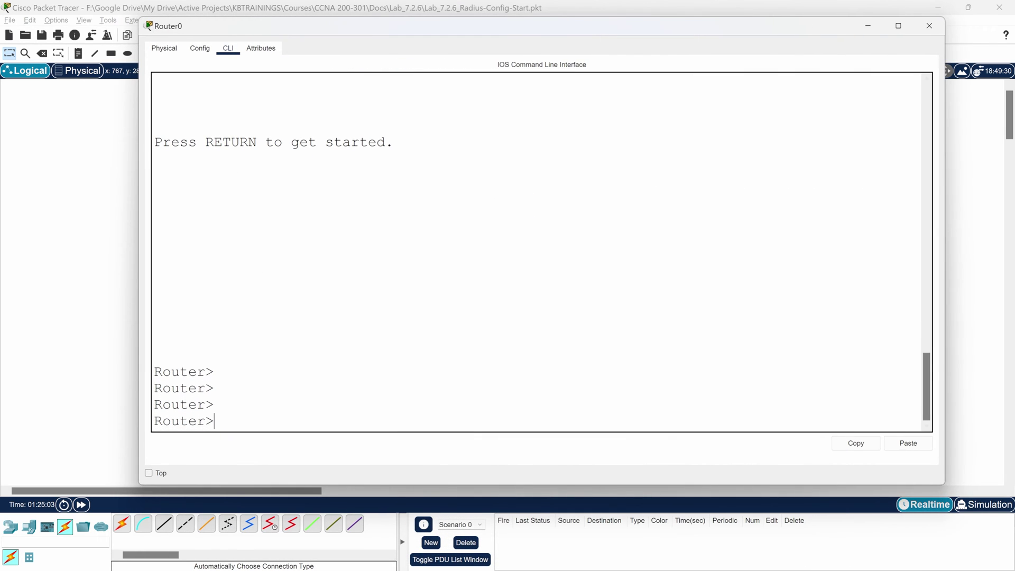
{"action": "key", "text": "Return"}
{"action": "key", "text": "Return"}
- Enter privileged and global configuration mode and rename the router to R1
{"action": "type", "text": "en"}
{"action": "key", "text": "Return"}
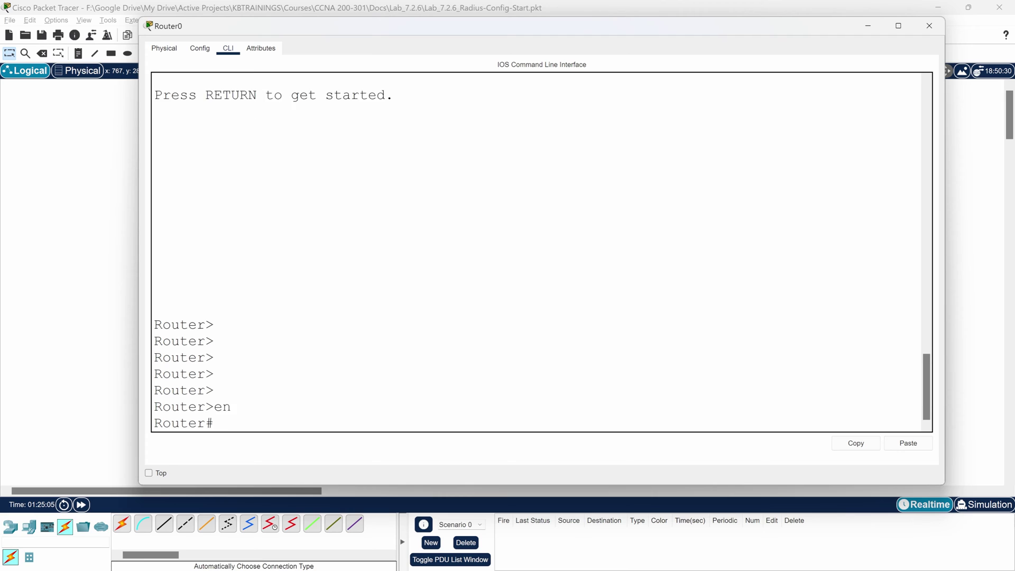
{"action": "key", "text": "Return"}
{"action": "key", "text": "Return"}
{"action": "key", "text": "Return"}
{"action": "type", "text": "conf"}
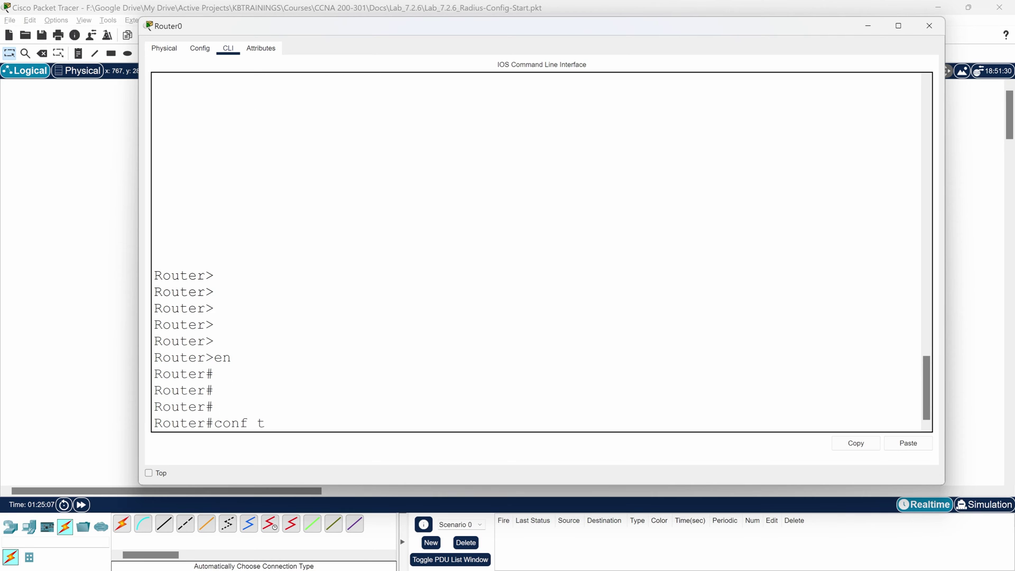
{"action": "type", "text": " t"}
{"action": "key", "text": "Return"}
{"action": "key", "text": "Return"}
{"action": "key", "text": "Return"}
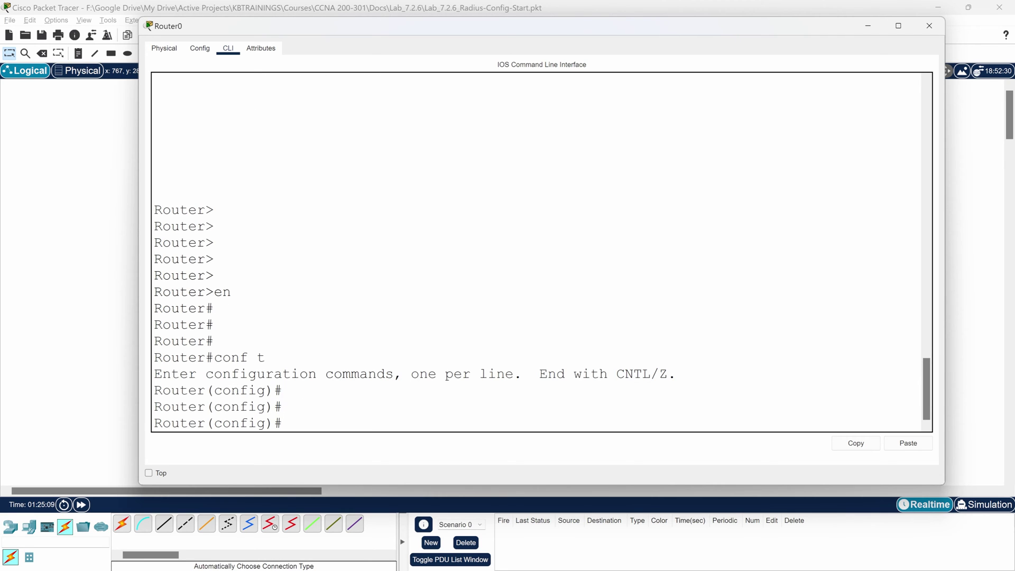
{"action": "type", "text": "host"}
{"action": "key", "text": "Tab"}
{"action": "type", "text": "R"}
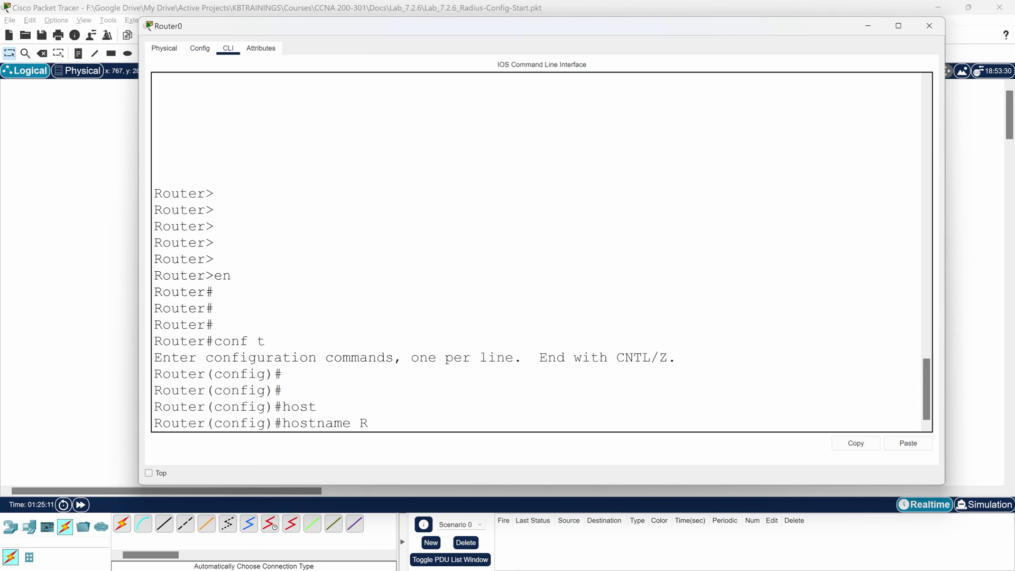
{"action": "key", "text": "Return"}
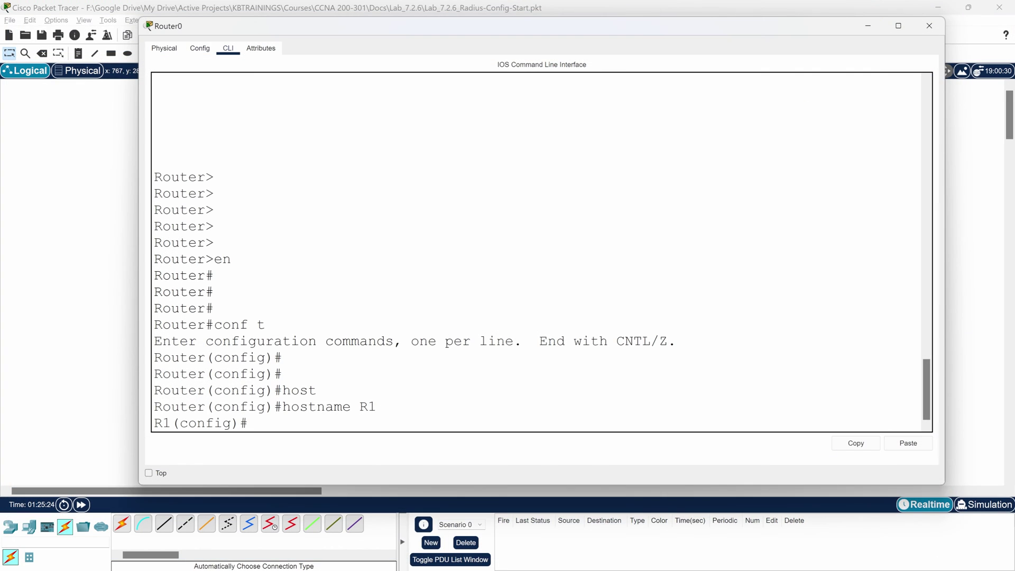
- Set the router's IP domain name to r1.local
{"action": "type", "text": "ip domain-n"}
{"action": "key", "text": "Tab"}
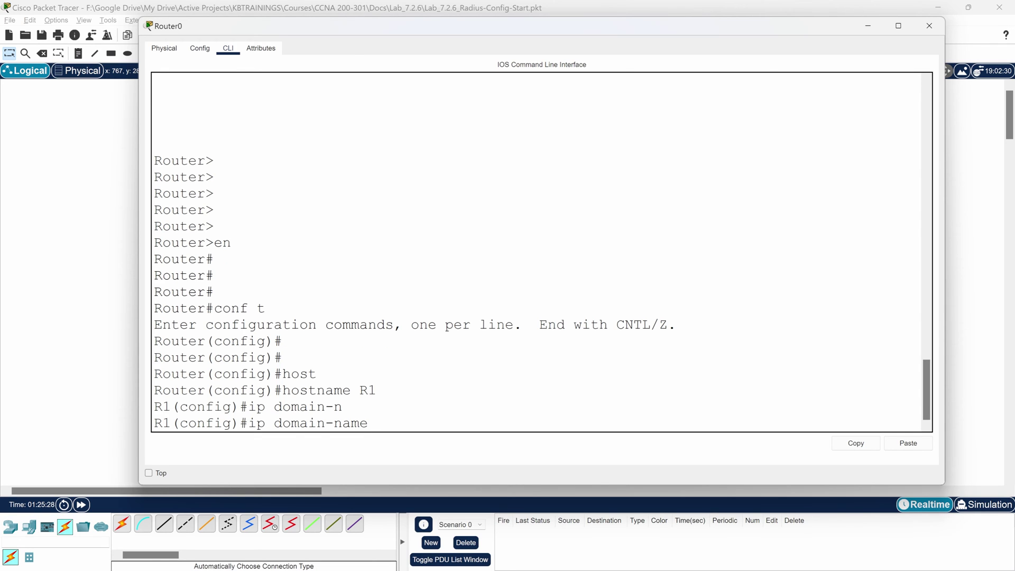
{"action": "type", "text": "r1.local"}
{"action": "key", "text": "BackSpace"}
{"action": "type", "text": "a"}
{"action": "key", "text": "BackSpace"}
{"action": "type", "text": "l"}
{"action": "key", "text": "Return"}
{"action": "key", "text": "Return"}
{"action": "key", "text": "Return"}
- Generate 512-bit RSA keys on R1 and begin the line vty 0 15 command
{"action": "type", "text": "crey"}
{"action": "key", "text": "Tab"}
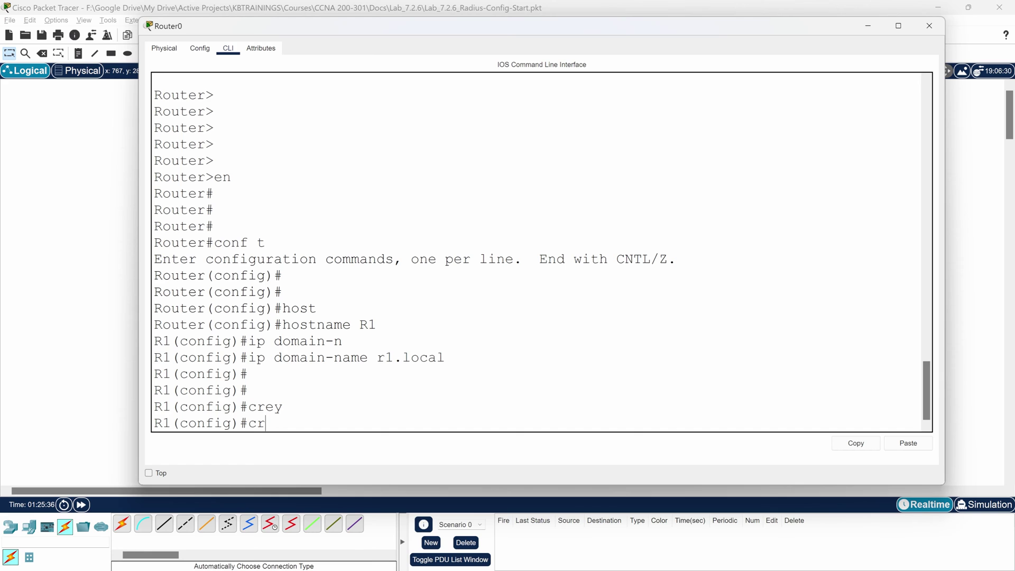
{"action": "key", "text": "Tab"}
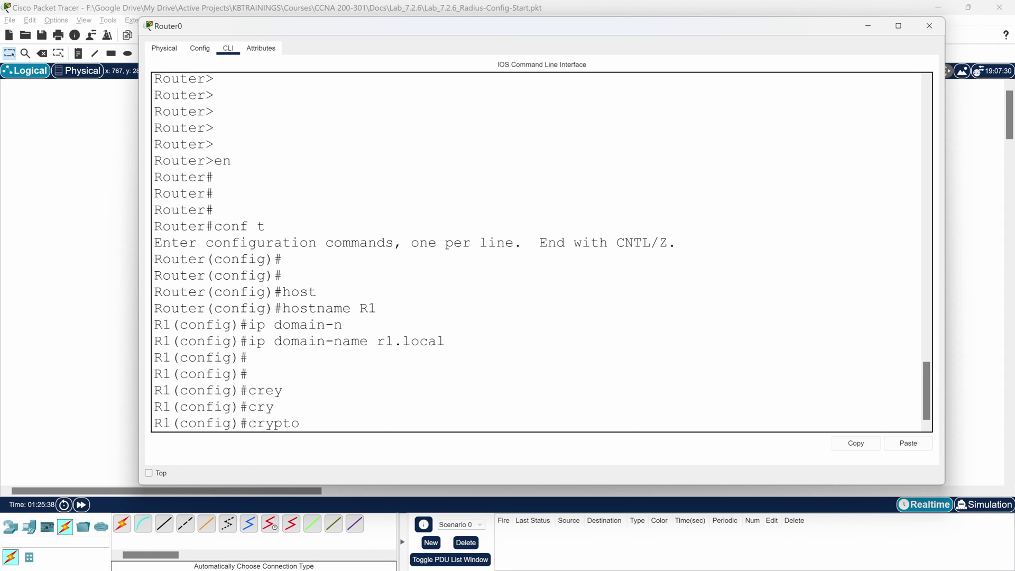
{"action": "type", "text": "key gen"}
{"action": "key", "text": "Tab"}
{"action": "type", "text": "r"}
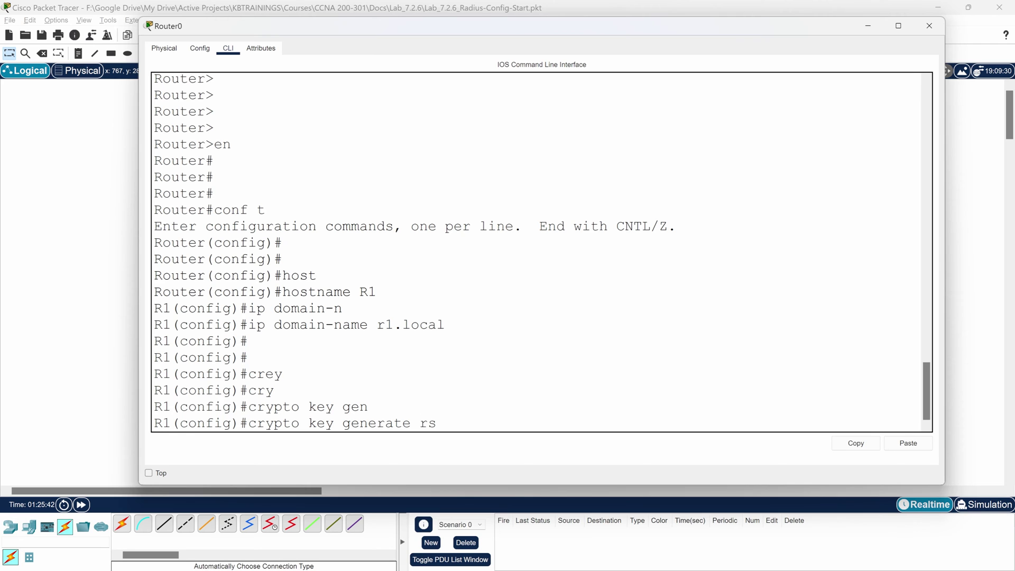
{"action": "type", "text": "s"}
{"action": "key", "text": "Tab"}
{"action": "key", "text": "Return"}
{"action": "key", "text": "Return"}
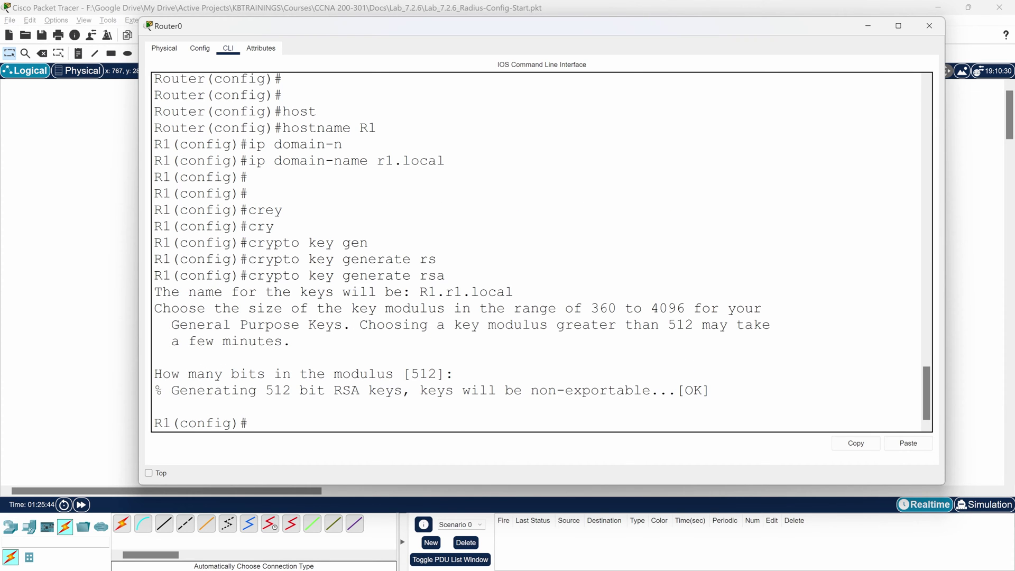
{"action": "key", "text": "Return"}
{"action": "key", "text": "Return"}
{"action": "key", "text": "Return"}
{"action": "key", "text": "Return"}
{"action": "key", "text": "Return"}
{"action": "key", "text": "Return"}
{"action": "key", "text": "Return"}
{"action": "key", "text": "Return"}
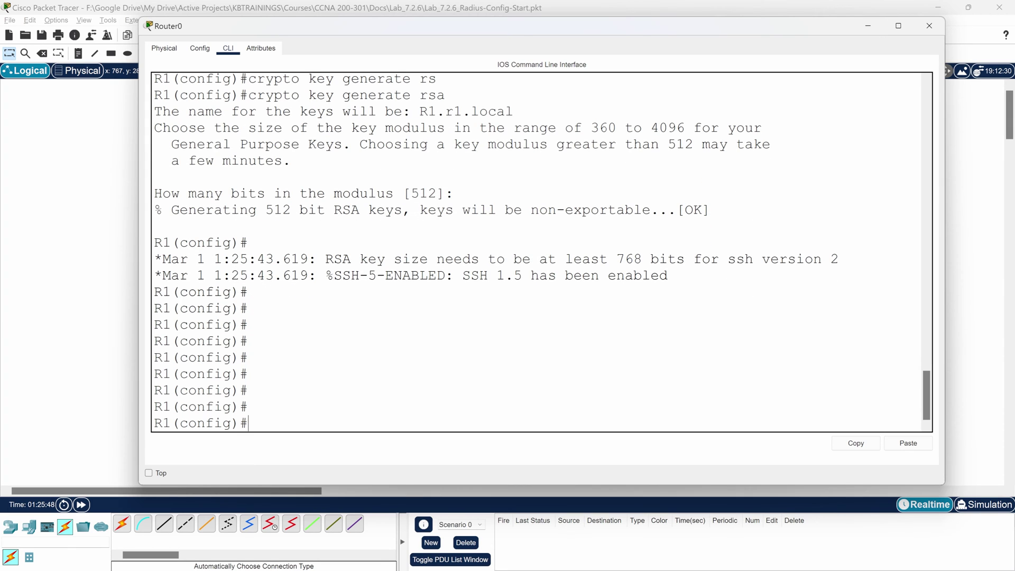
{"action": "type", "text": "line vty 0 15"}
- Restrict R1's vty lines 0–15 to SSH with transport input ssh, then exit
{"action": "key", "text": "Return"}
{"action": "type", "text": "trsn"}
{"action": "key", "text": "Tab"}
{"action": "key", "text": "BackSpace"}
{"action": "key", "text": "BackSpace"}
{"action": "type", "text": "a"}
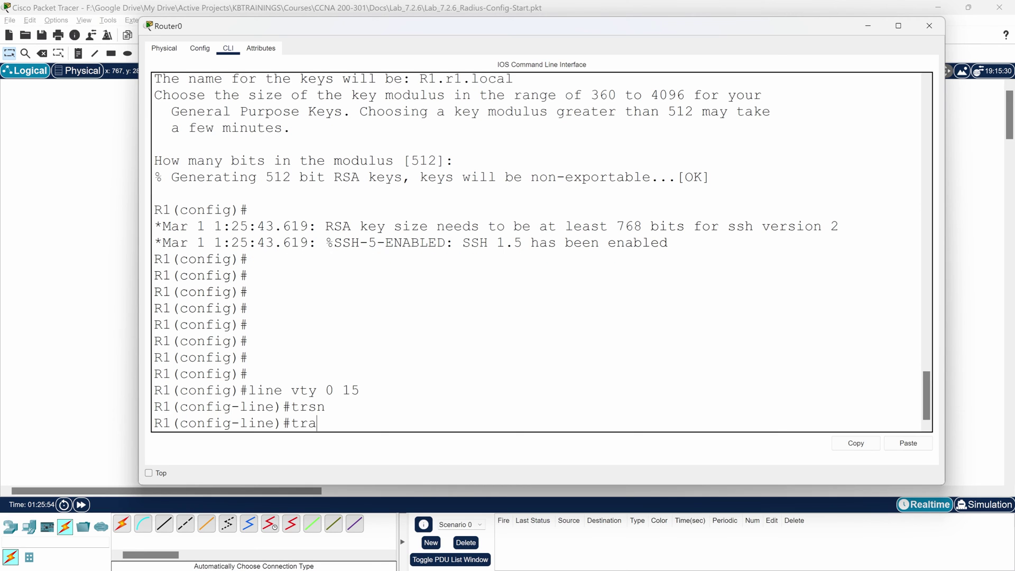
{"action": "key", "text": "Tab"}
{"action": "type", "text": "inp"}
{"action": "key", "text": "Tab"}
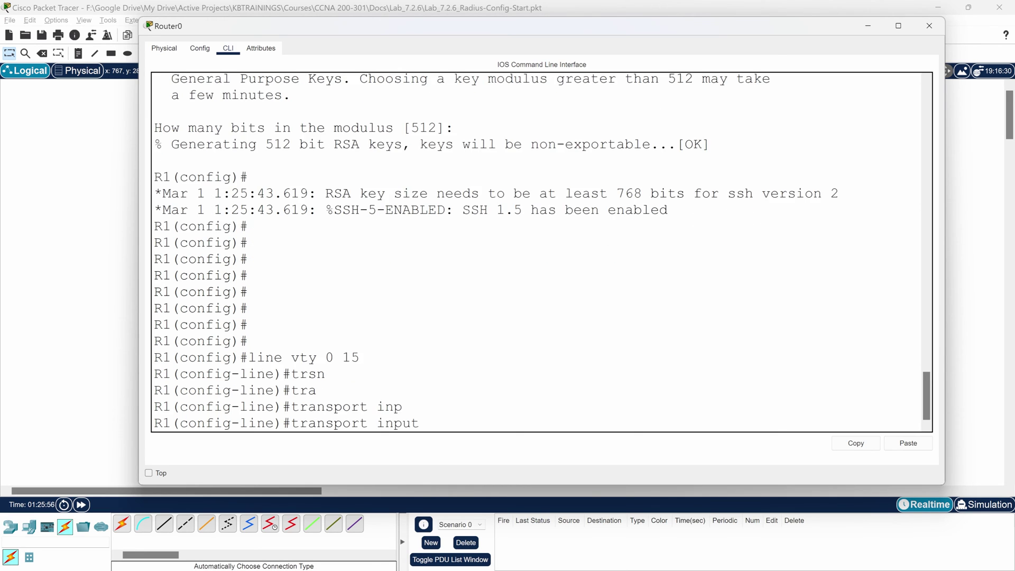
{"action": "type", "text": "ssh"}
{"action": "key", "text": "Return"}
{"action": "key", "text": "Return"}
{"action": "key", "text": "Return"}
{"action": "key", "text": "Return"}
{"action": "type", "text": "exit"}
{"action": "key", "text": "Return"}
{"action": "key", "text": "Return"}
{"action": "key", "text": "Return"}
{"action": "key", "text": "Return"}
- Give Gig0/0 address 10.0.0.1 255.0.0.0 and bring it up with no shut
{"action": "type", "text": "int gig 0/0"}
{"action": "key", "text": "Return"}
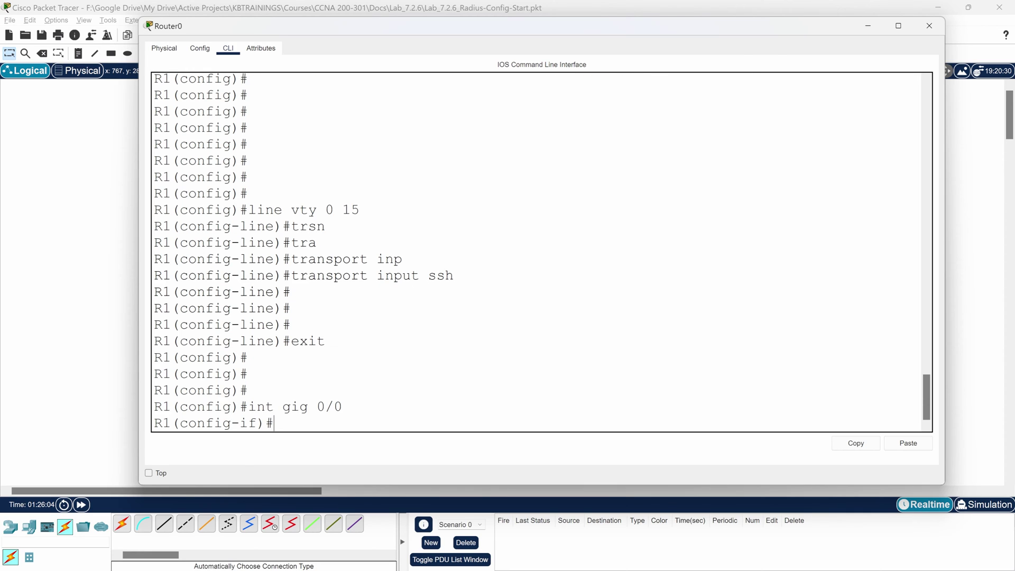
{"action": "type", "text": "ip add 10.0.0.1 255.2"}
{"action": "key", "text": "BackSpace"}
{"action": "type", "text": "0.0.0"}
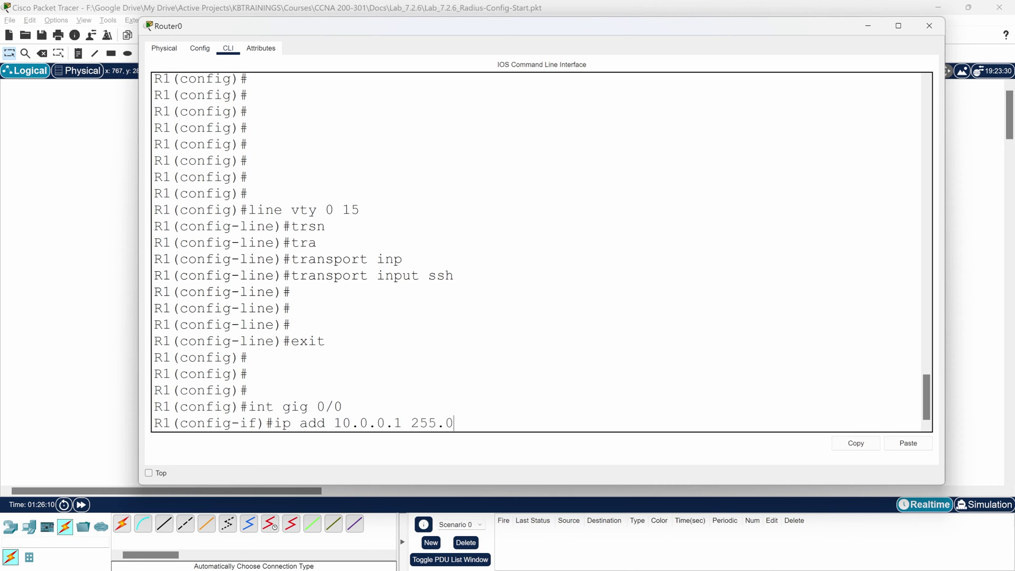
{"action": "key", "text": "Return"}
{"action": "type", "text": "no shut"}
{"action": "key", "text": "Return"}
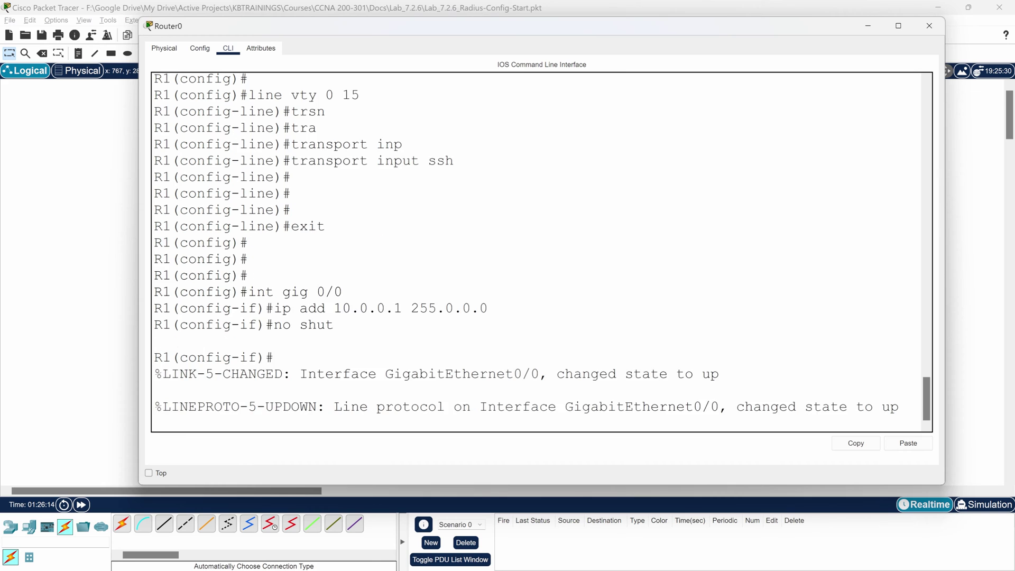
{"action": "key", "text": "Return"}
{"action": "key", "text": "Return"}
{"action": "key", "text": "Return"}
- Leave configuration mode, close the R1 window and open Switch0's device window
{"action": "type", "text": "end"}
{"action": "key", "text": "Return"}
{"action": "key", "text": "Return"}
{"action": "key", "text": "Return"}
{"action": "key", "text": "Return"}
{"action": "key", "text": "Return"}
{"action": "key", "text": "Return"}
{"action": "key", "text": "Return"}
{"action": "key", "text": "Return"}
{"action": "key", "text": "Return"}
{"action": "key", "text": "Return"}
{"action": "key", "text": "Return"}
{"action": "key", "text": "Return"}
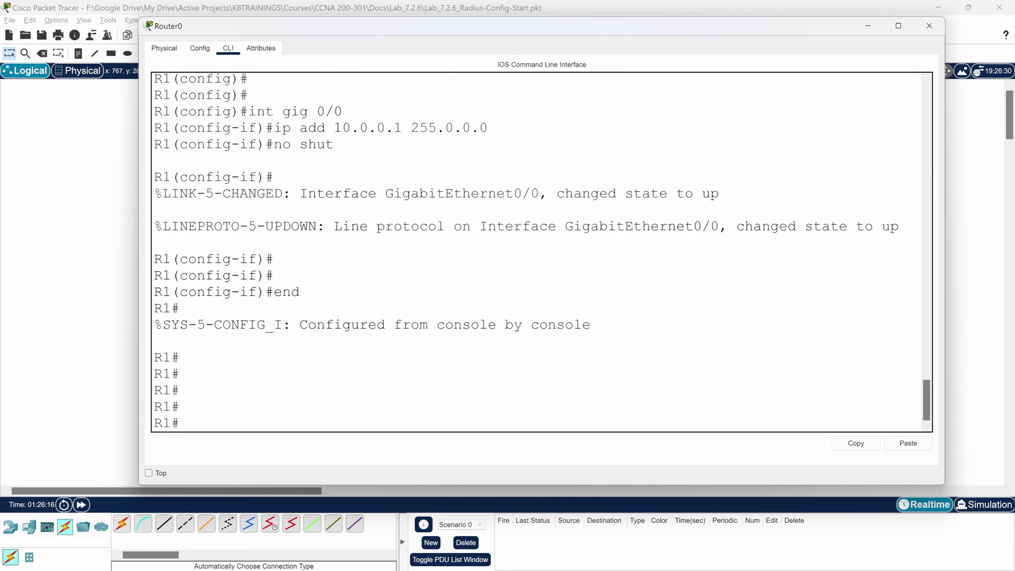
{"action": "key", "text": "Return"}
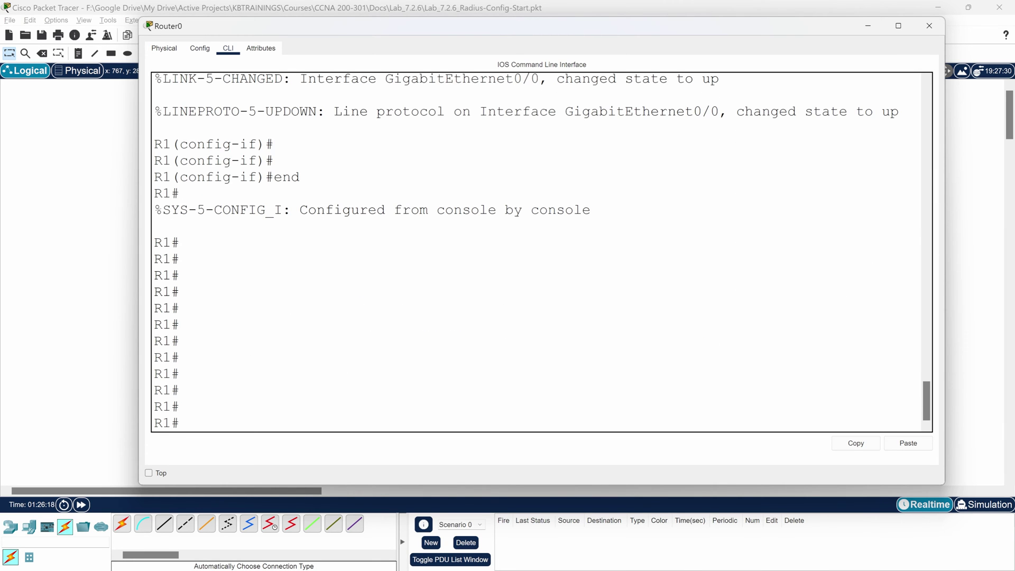
{"action": "left_click", "coordinate": [929, 25]}
{"action": "left_click", "coordinate": [435, 312]}
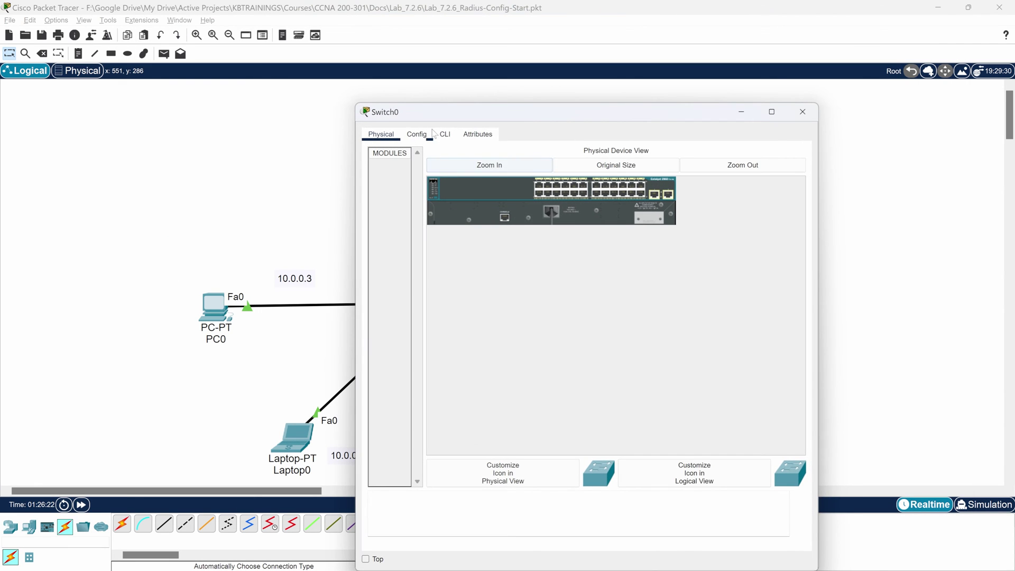
- Show Switch0's CLI in a moved, widened window with a fresh prompt
{"action": "left_click", "coordinate": [446, 135]}
{"action": "left_click_drag", "start_coordinate": [487, 111], "coordinate": [196, 43]}
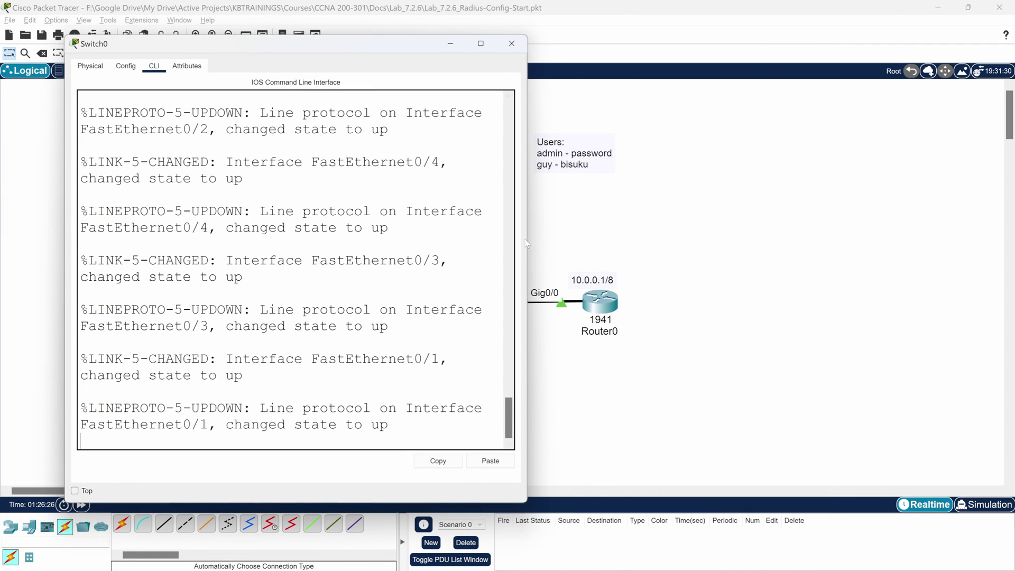
{"action": "left_click_drag", "start_coordinate": [528, 238], "coordinate": [978, 239]}
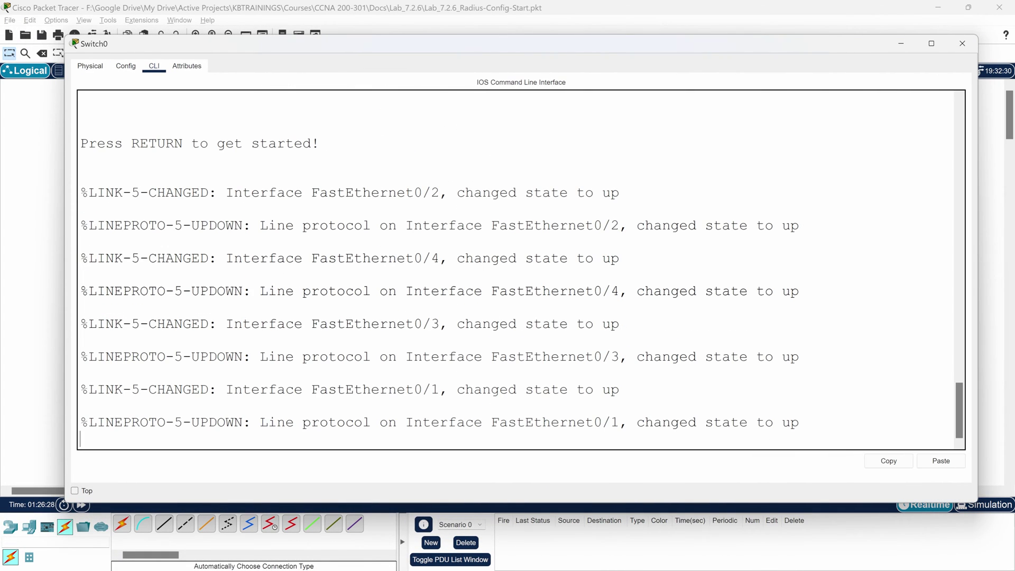
{"action": "key", "text": "Return"}
{"action": "key", "text": "Return"}
{"action": "key", "text": "Return"}
{"action": "key", "text": "Return"}
{"action": "key", "text": "Return"}
{"action": "key", "text": "Return"}
{"action": "key", "text": "Return"}
- Enter global configuration mode and set the switch hostname to SW1
{"action": "type", "text": "en"}
{"action": "key", "text": "Return"}
{"action": "key", "text": "Return"}
{"action": "key", "text": "Return"}
{"action": "type", "text": "conf t"}
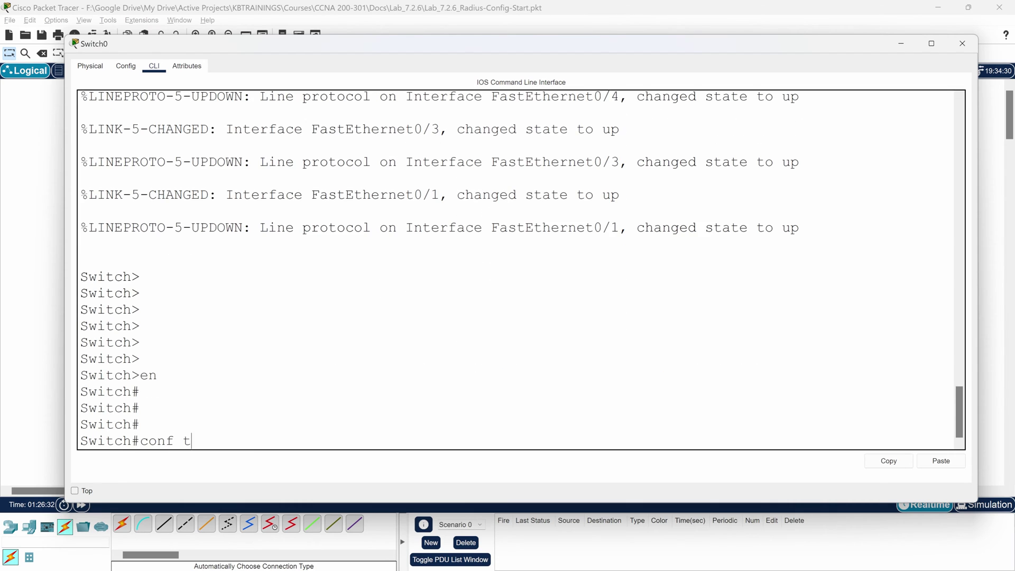
{"action": "key", "text": "Return"}
{"action": "type", "text": "host"}
{"action": "key", "text": "Tab"}
{"action": "type", "text": "SW1"}
{"action": "key", "text": "Return"}
- Set SW1's IP domain name to sw1.local
{"action": "type", "text": "ip domaion"}
{"action": "key", "text": "BackSpace"}
{"action": "key", "text": "BackSpace"}
{"action": "type", "text": "n"}
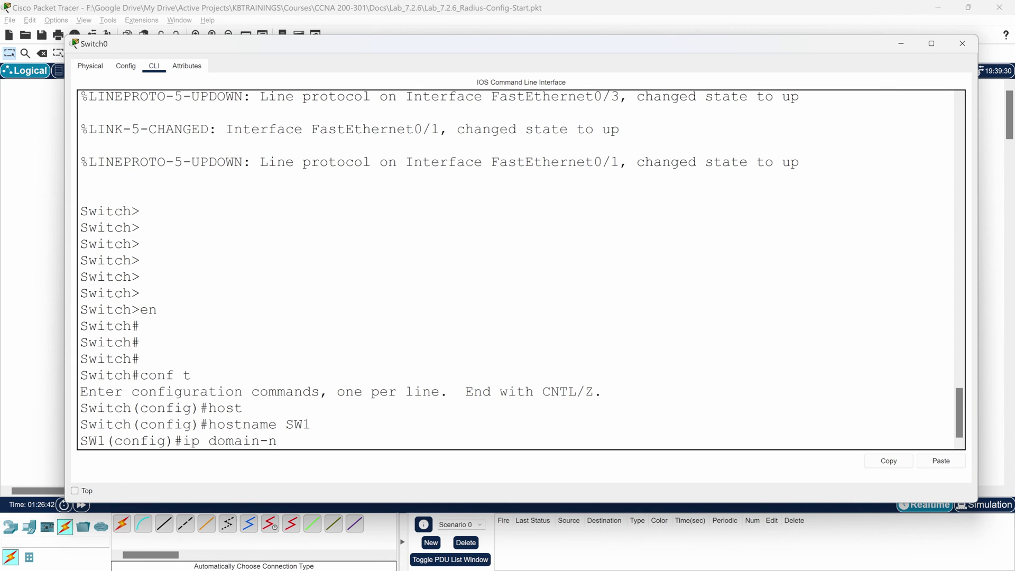
{"action": "type", "text": "0n"}
{"action": "key", "text": "Tab"}
{"action": "key", "text": "Return"}
{"action": "key", "text": "Up"}
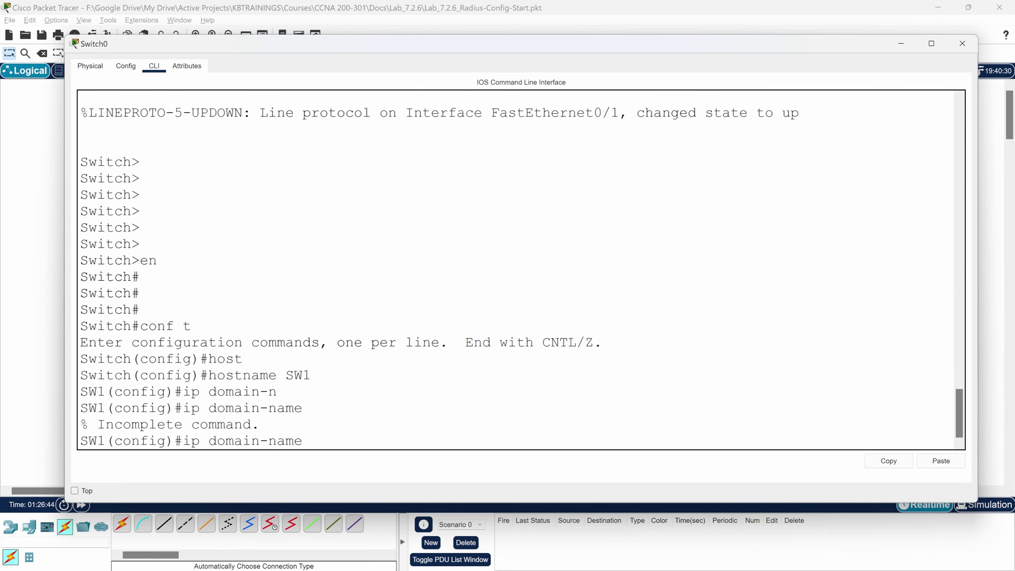
{"action": "type", "text": "sw1.local"}
{"action": "key", "text": "Return"}
{"action": "key", "text": "Return"}
{"action": "key", "text": "Return"}
{"action": "key", "text": "Return"}
{"action": "key", "text": "Return"}
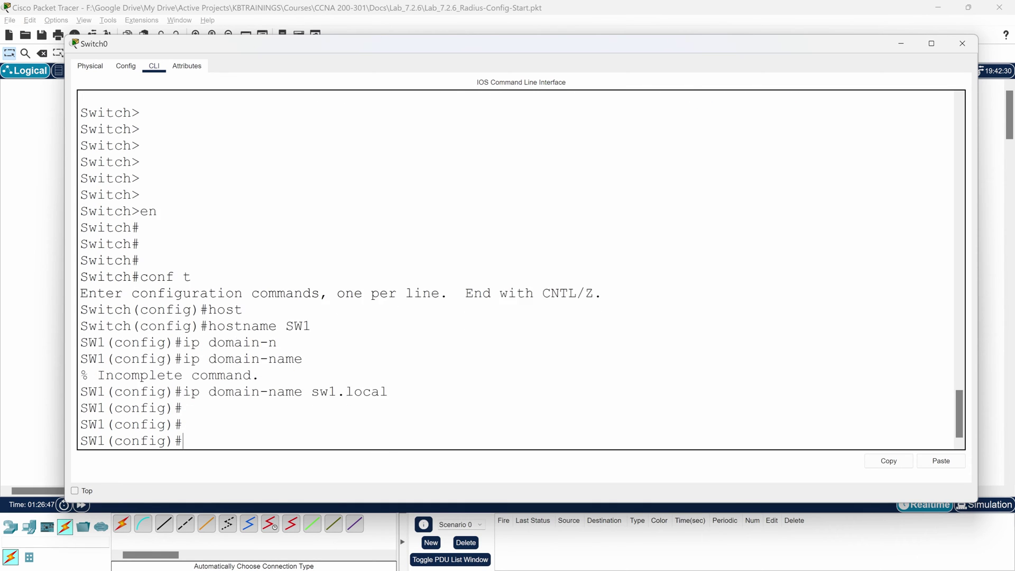
- Generate RSA keys on SW1 with the default 512-bit modulus
{"action": "type", "text": "cry"}
{"action": "key", "text": "Tab"}
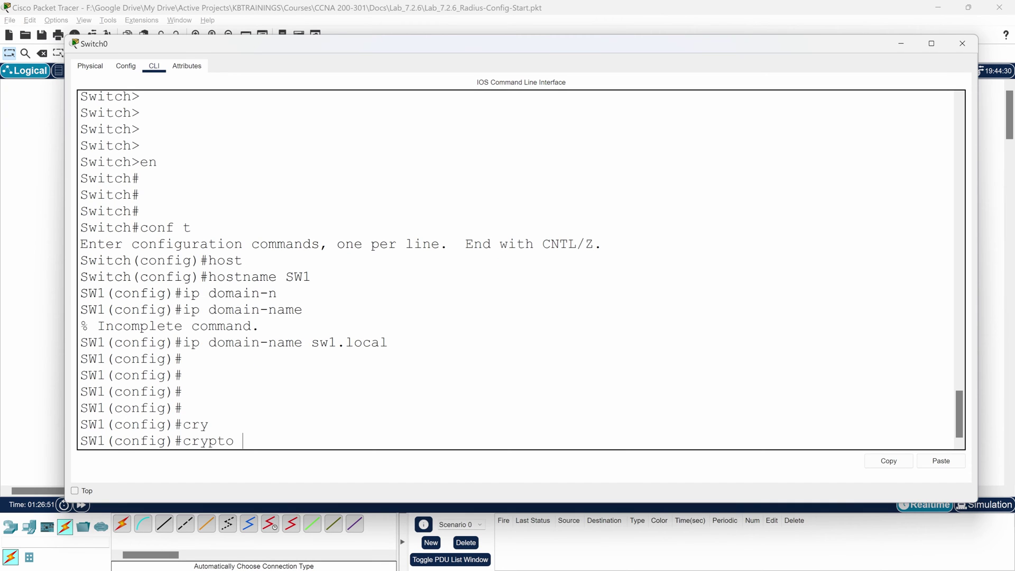
{"action": "type", "text": "key gen"}
{"action": "key", "text": "Tab"}
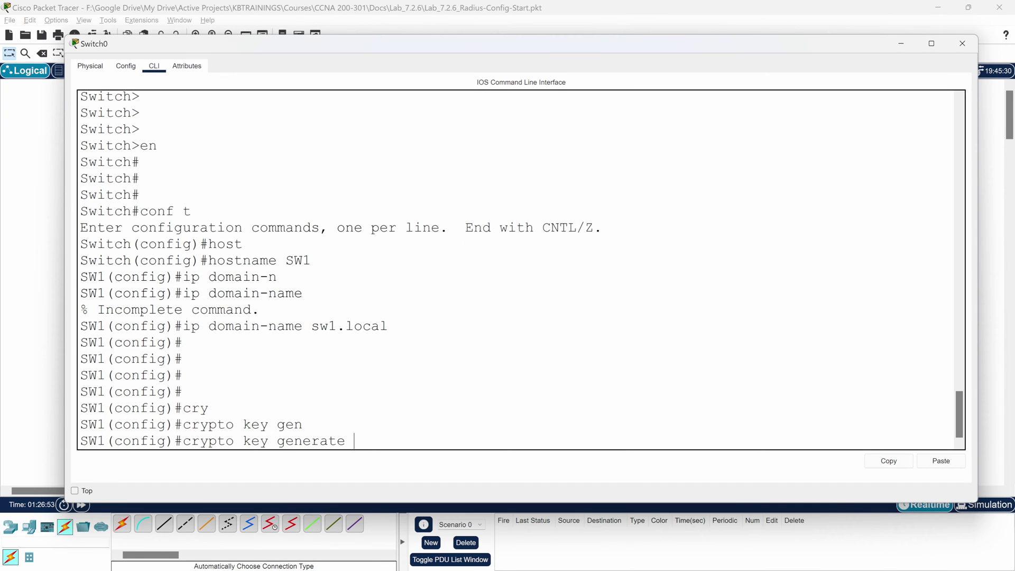
{"action": "type", "text": "rs"}
{"action": "key", "text": "Tab"}
{"action": "key", "text": "Return"}
{"action": "key", "text": "Return"}
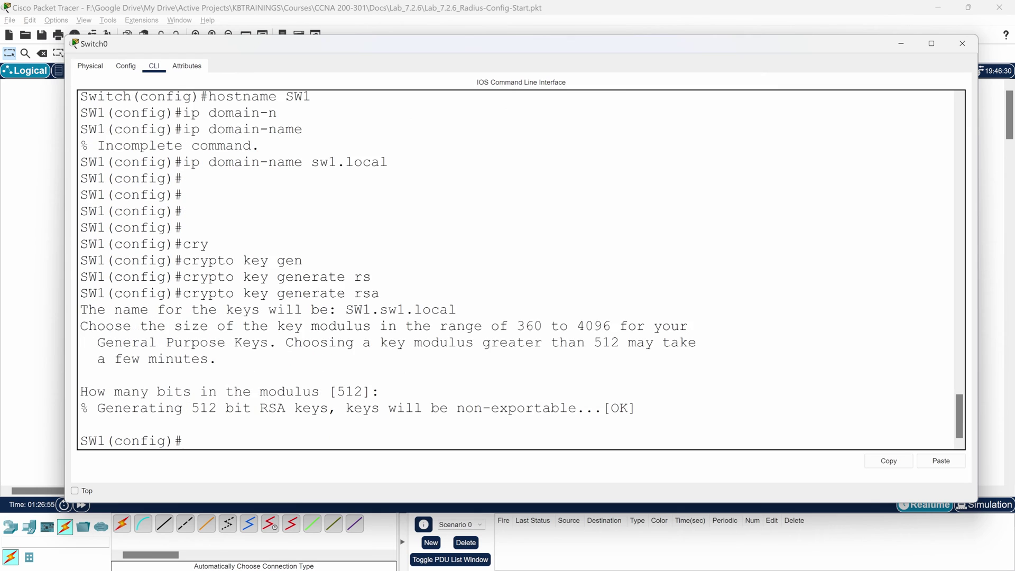
{"action": "key", "text": "Return"}
{"action": "key", "text": "Return"}
{"action": "key", "text": "Return"}
{"action": "key", "text": "Return"}
- Enter line vty 0 15 configuration, correcting the mistyped 'vtp' command
{"action": "key", "text": "Return"}
{"action": "type", "text": "line con"}
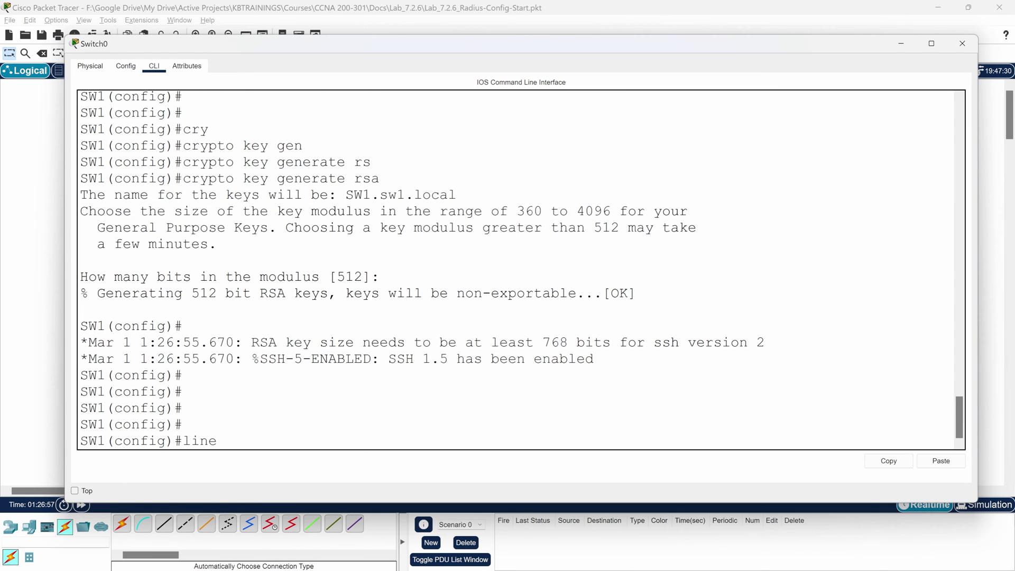
{"action": "key", "text": "BackSpace"}
{"action": "key", "text": "BackSpace"}
{"action": "type", "text": "vtp 0 15"}
{"action": "key", "text": "Return"}
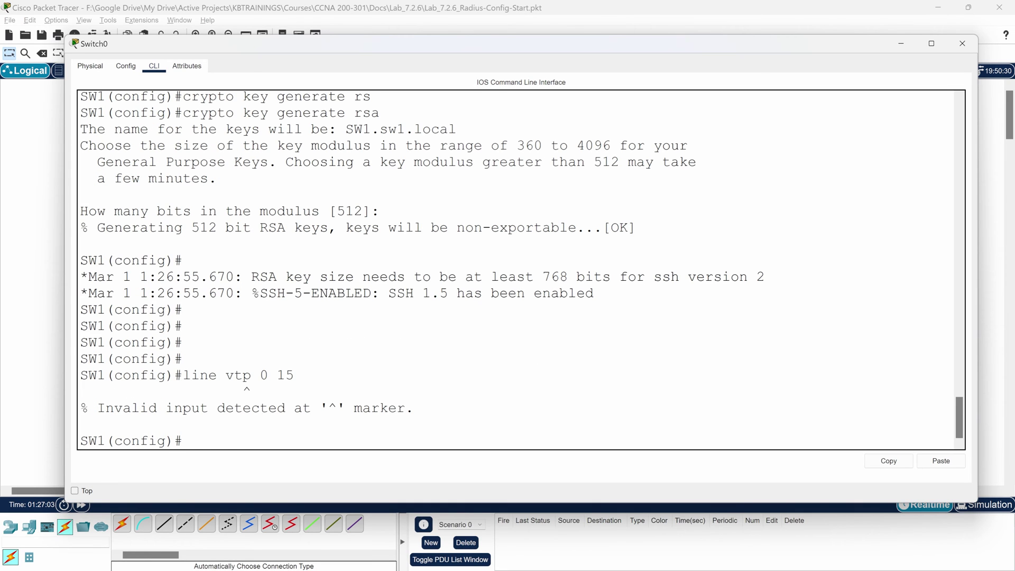
{"action": "key", "text": "Up"}
{"action": "key", "text": "Left"}
{"action": "key", "text": "Left"}
{"action": "key", "text": "Left"}
{"action": "key", "text": "Left"}
{"action": "key", "text": "BackSpace"}
{"action": "type", "text": "y"}
{"action": "key", "text": "Return"}
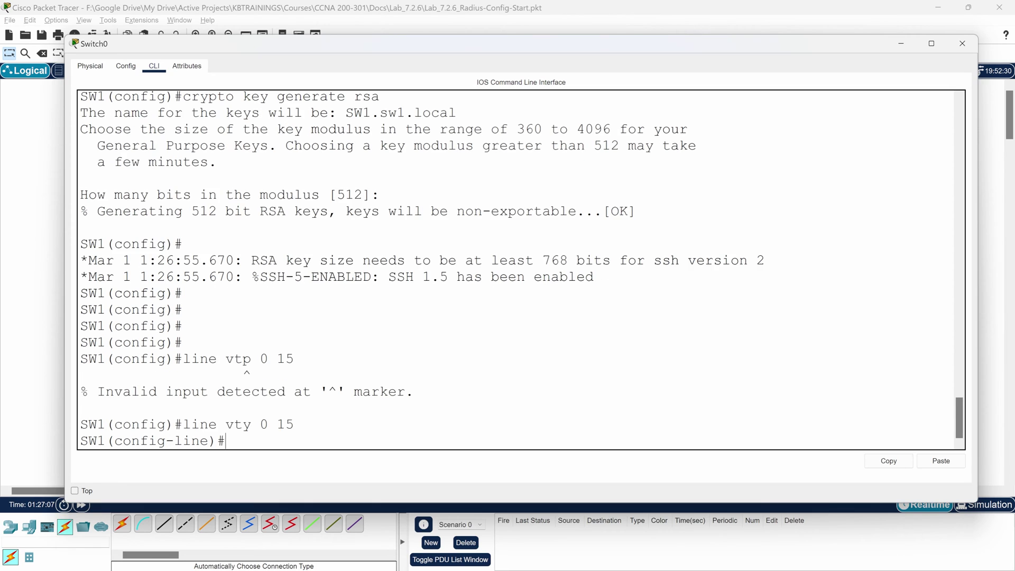
{"action": "key", "text": "Return"}
{"action": "key", "text": "Return"}
{"action": "key", "text": "Return"}
{"action": "key", "text": "Return"}
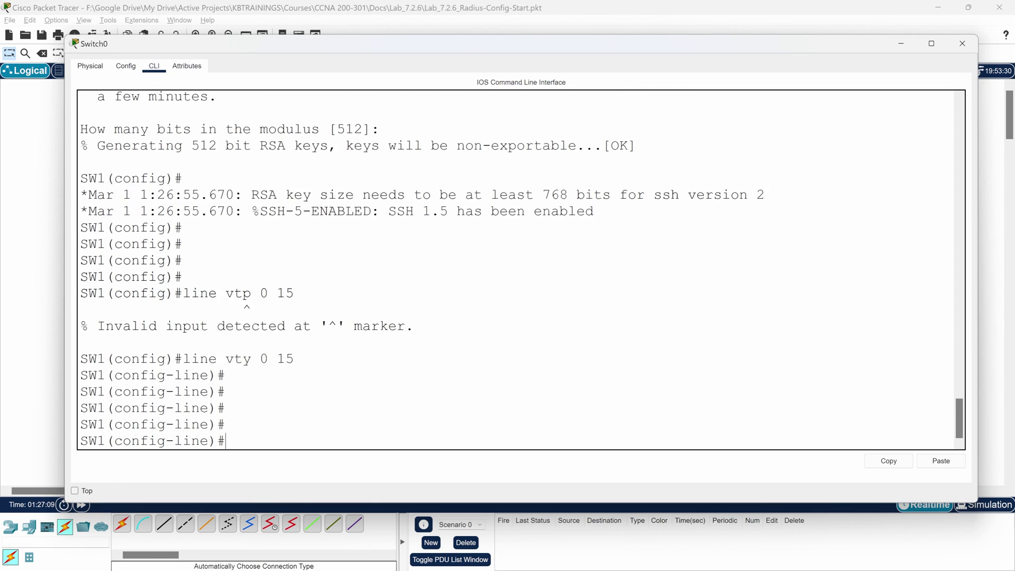
- Allow only SSH on the vty lines with transport input ssh, then end
{"action": "type", "text": "trs"}
{"action": "key", "text": "Tab"}
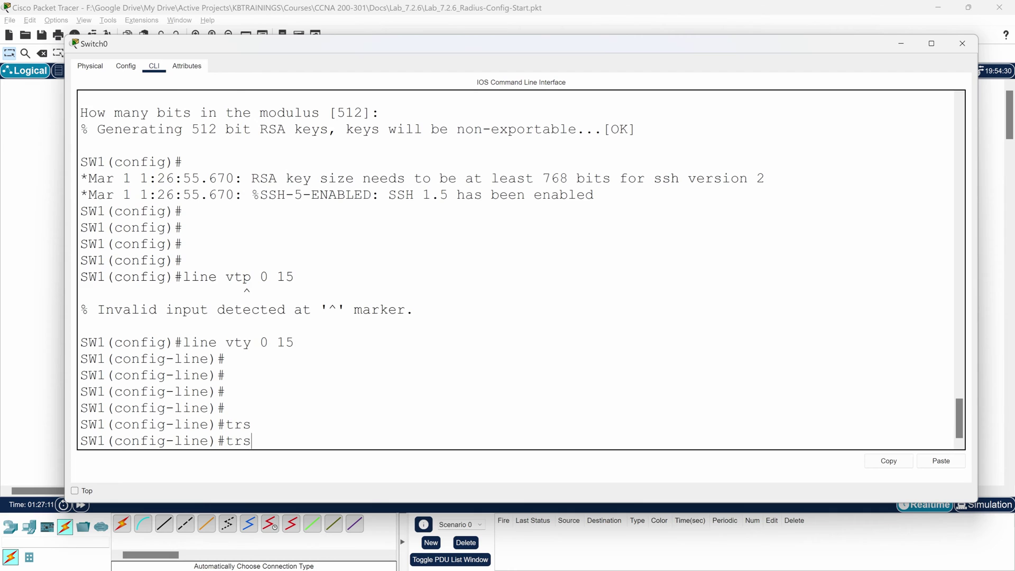
{"action": "key", "text": "BackSpace"}
{"action": "key", "text": "Tab"}
{"action": "type", "text": "a"}
{"action": "key", "text": "Tab"}
{"action": "type", "text": "in"}
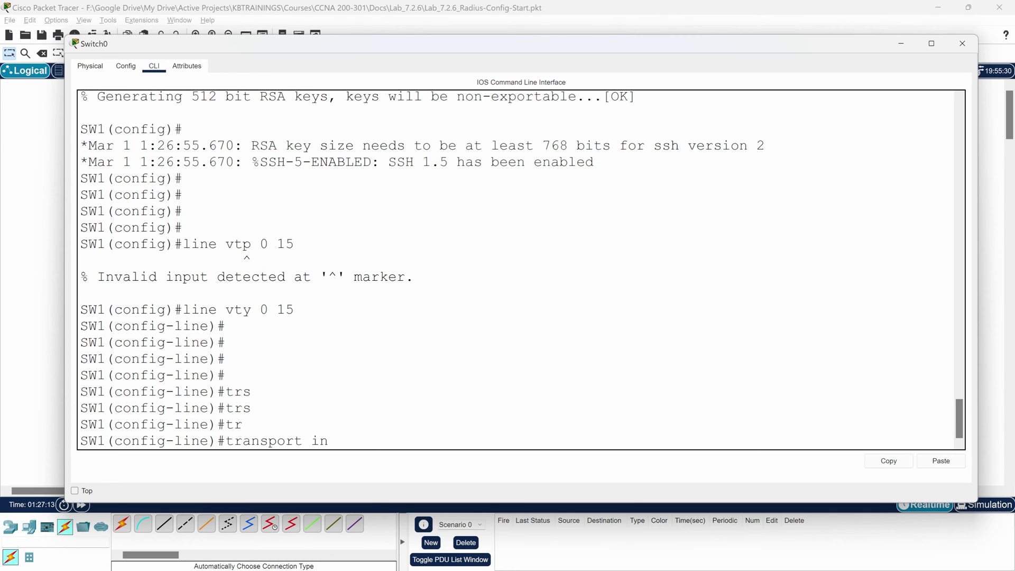
{"action": "key", "text": "Tab"}
{"action": "type", "text": "ssh"}
{"action": "key", "text": "Return"}
{"action": "type", "text": "end"}
{"action": "key", "text": "Return"}
{"action": "key", "text": "Return"}
{"action": "key", "text": "Return"}
{"action": "key", "text": "Return"}
{"action": "key", "text": "Return"}
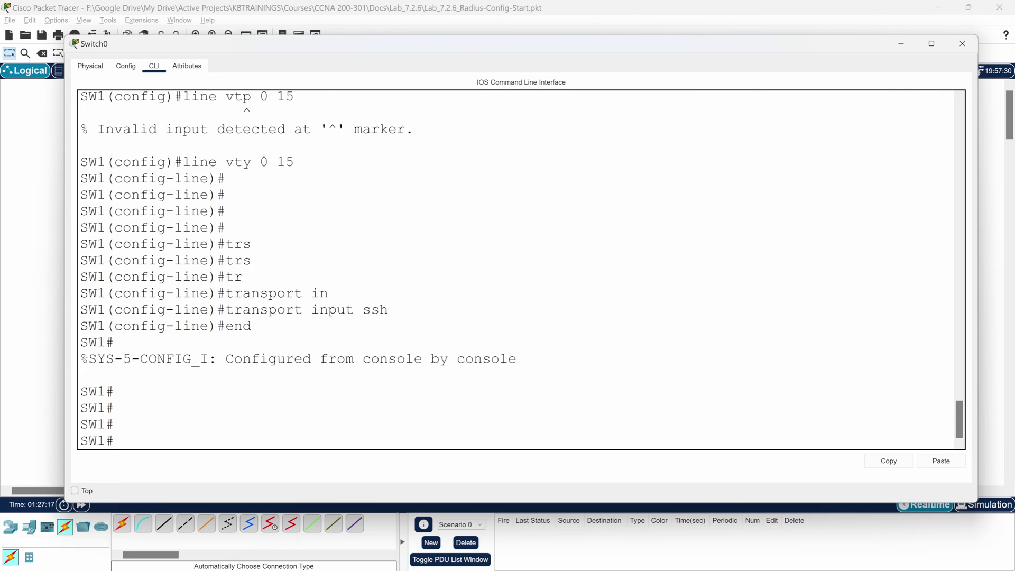
- Start typing a ping to 10.0.0. and erase it unfinished
{"action": "type", "text": "exe"}
{"action": "key", "text": "BackSpace"}
{"action": "key", "text": "BackSpace"}
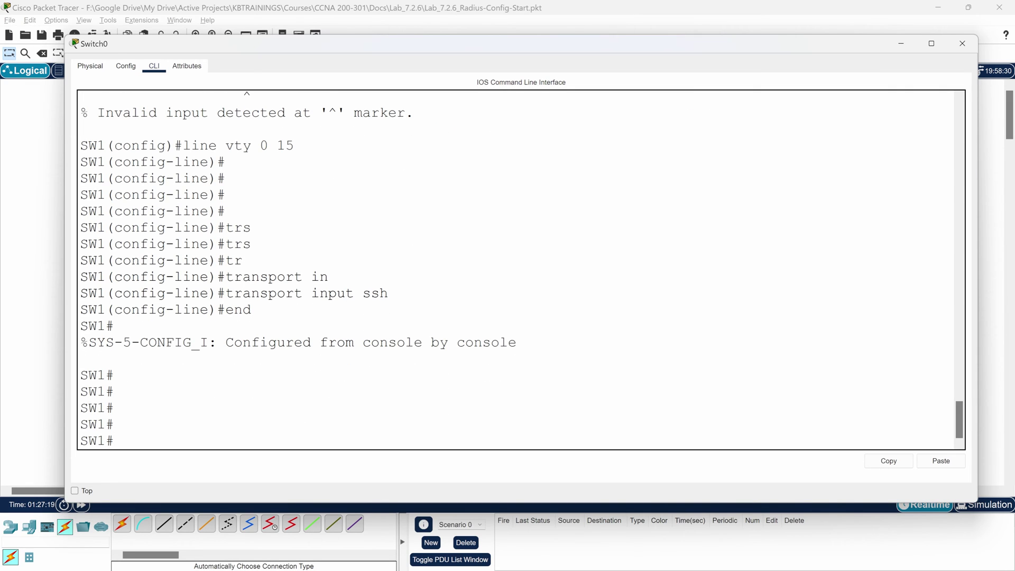
{"action": "type", "text": "ping 10.0.0."}
{"action": "key", "text": "BackSpace"}
{"action": "key", "text": "BackSpace"}
{"action": "key", "text": "BackSpace"}
{"action": "key", "text": "BackSpace"}
{"action": "key", "text": "BackSpace"}
{"action": "key", "text": "BackSpace"}
{"action": "key", "text": "BackSpace"}
{"action": "key", "text": "BackSpace"}
{"action": "key", "text": "BackSpace"}
{"action": "key", "text": "BackSpace"}
{"action": "key", "text": "BackSpace"}
- Assign SW1's Vlan1 the address 10.0.0.5 255.0.0.0, enable it, and leave configuration mode
{"action": "type", "text": "conf t"}
{"action": "key", "text": "Return"}
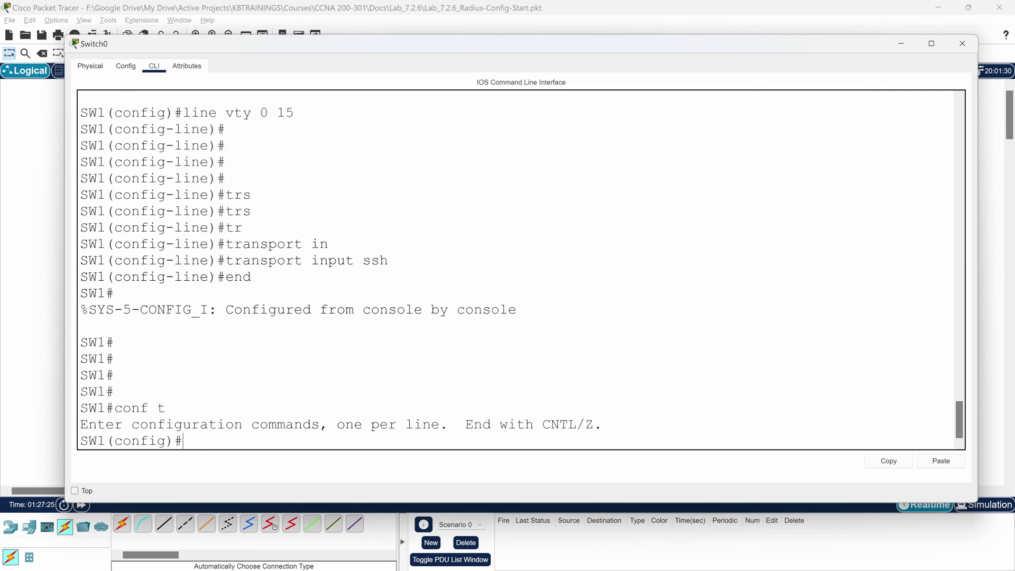
{"action": "type", "text": "int vlan"}
{"action": "type", "text": "1"}
{"action": "key", "text": "Return"}
{"action": "type", "text": "ip add 10.0.0.5 255.0.0.0"}
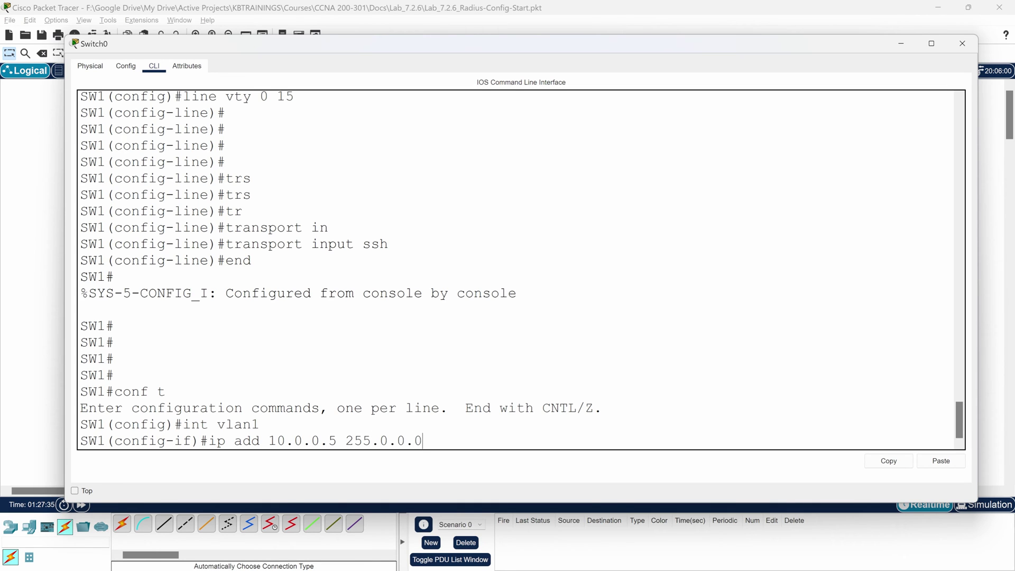
{"action": "key", "text": "Return"}
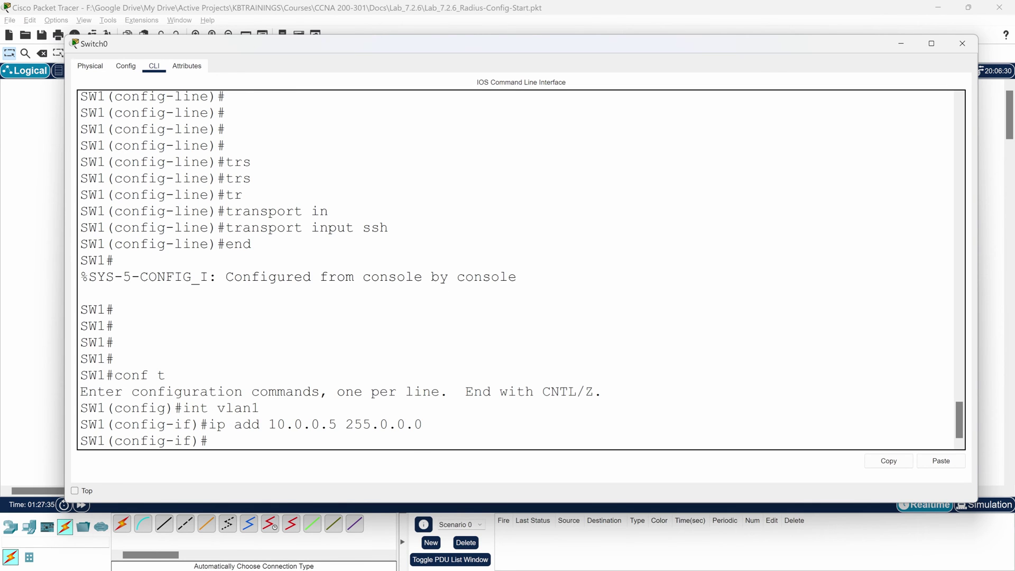
{"action": "type", "text": "no shut"}
{"action": "key", "text": "Return"}
{"action": "key", "text": "Return"}
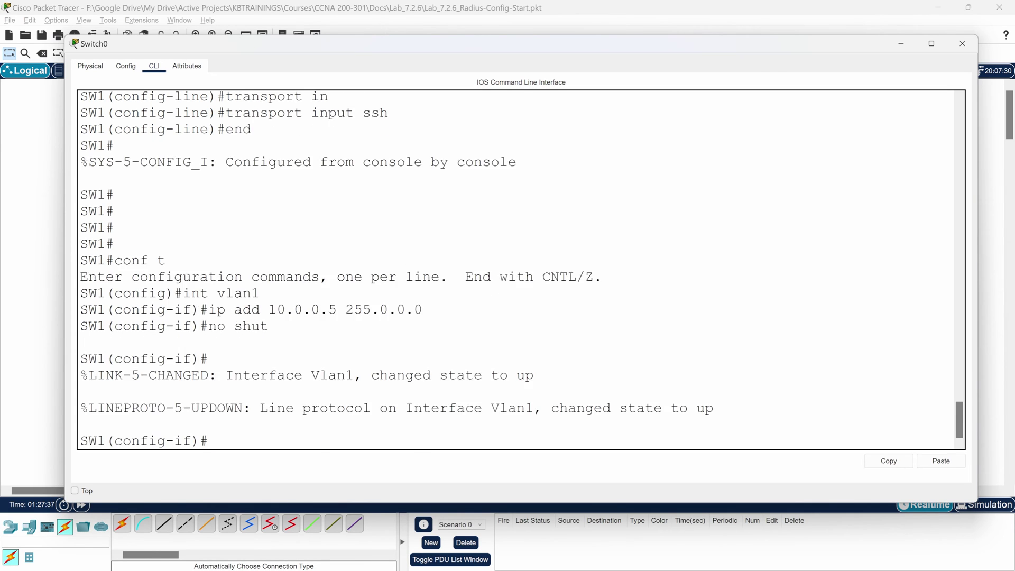
{"action": "key", "text": "Return"}
{"action": "key", "text": "Return"}
{"action": "key", "text": "Return"}
{"action": "type", "text": "end"}
{"action": "key", "text": "Return"}
{"action": "key", "text": "Return"}
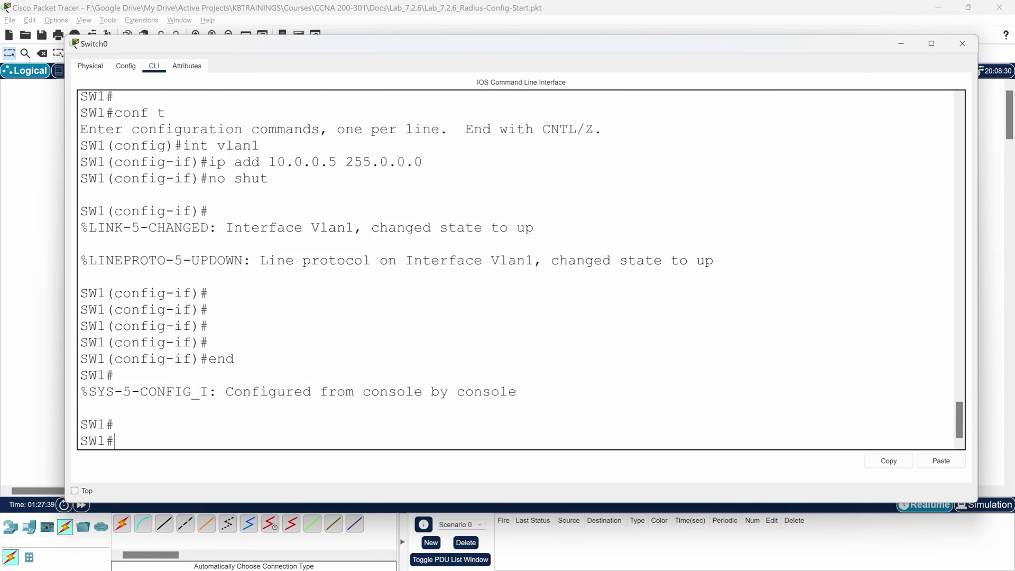
{"action": "key", "text": "Return"}
{"action": "key", "text": "Return"}
{"action": "key", "text": "Return"}
{"action": "key", "text": "Return"}
- Ping R1 at 10.0.0.1 from SW1, then close the Switch0 window
{"action": "type", "text": "ping"}
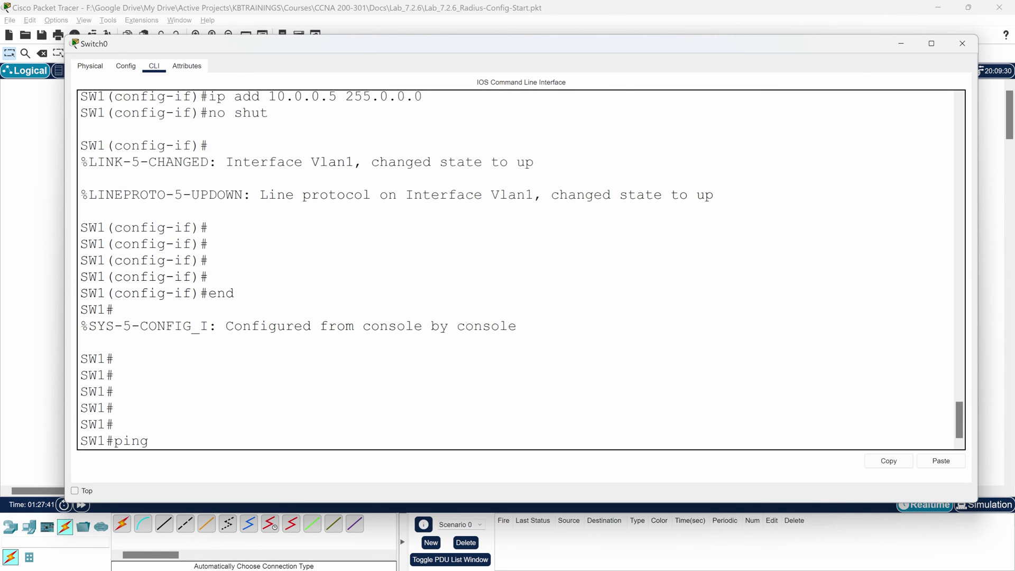
{"action": "type", "text": " 10.0.0.1"}
{"action": "key", "text": "Return"}
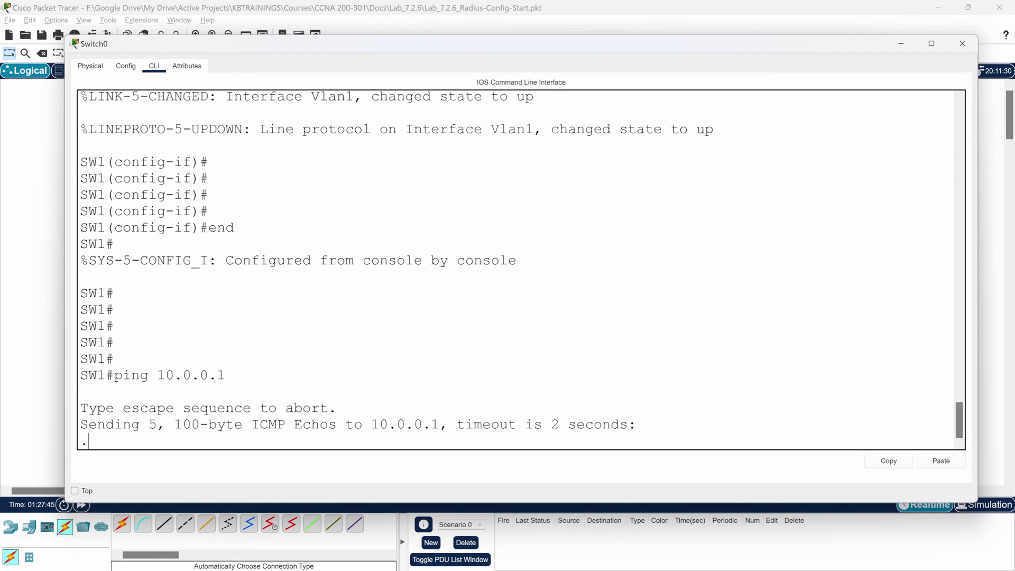
{"action": "key", "text": "Return"}
{"action": "key", "text": "Return"}
{"action": "key", "text": "Return"}
{"action": "key", "text": "Return"}
{"action": "key", "text": "Return"}
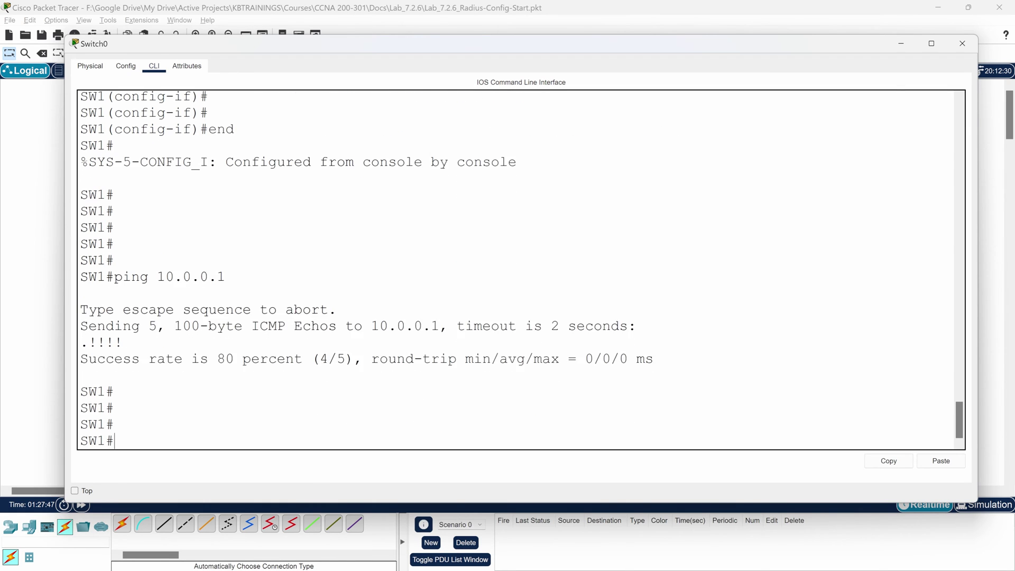
{"action": "left_click", "coordinate": [962, 43]}
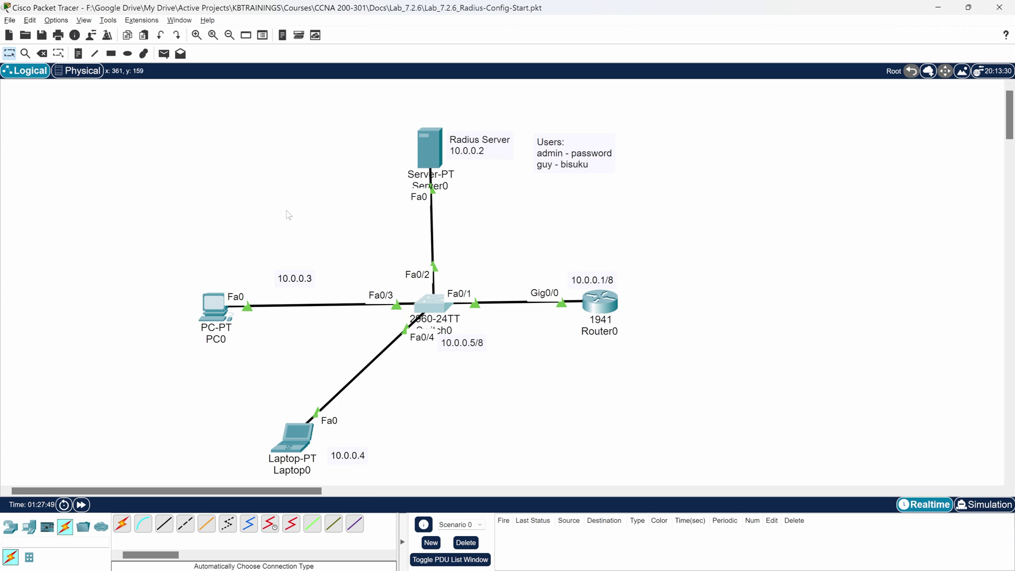
- Check PC0's FastEthernet0 IP settings, then open its Command Prompt
{"action": "double_click", "coordinate": [222, 310]}
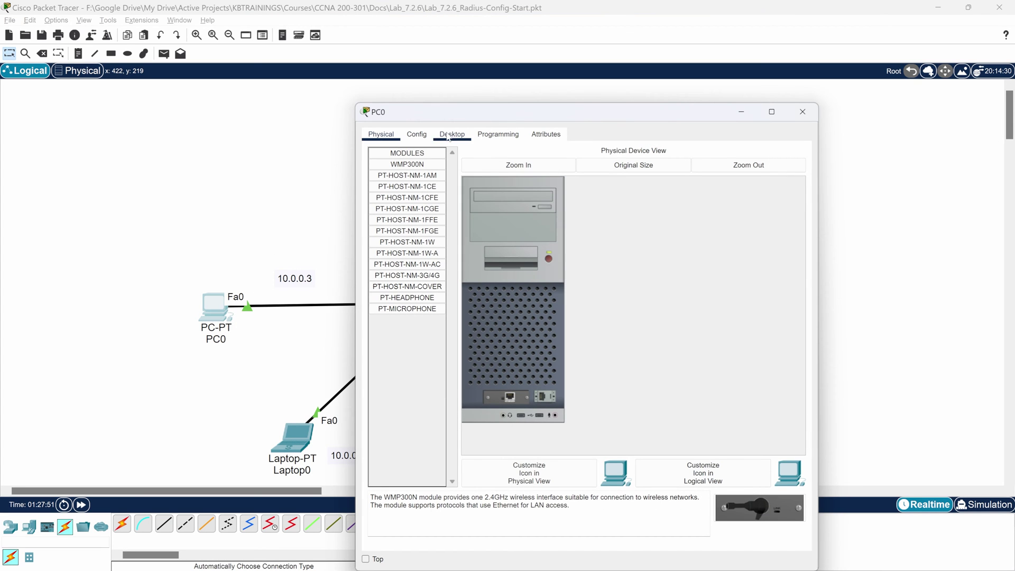
{"action": "left_click", "coordinate": [422, 136]}
{"action": "left_click", "coordinate": [406, 201]}
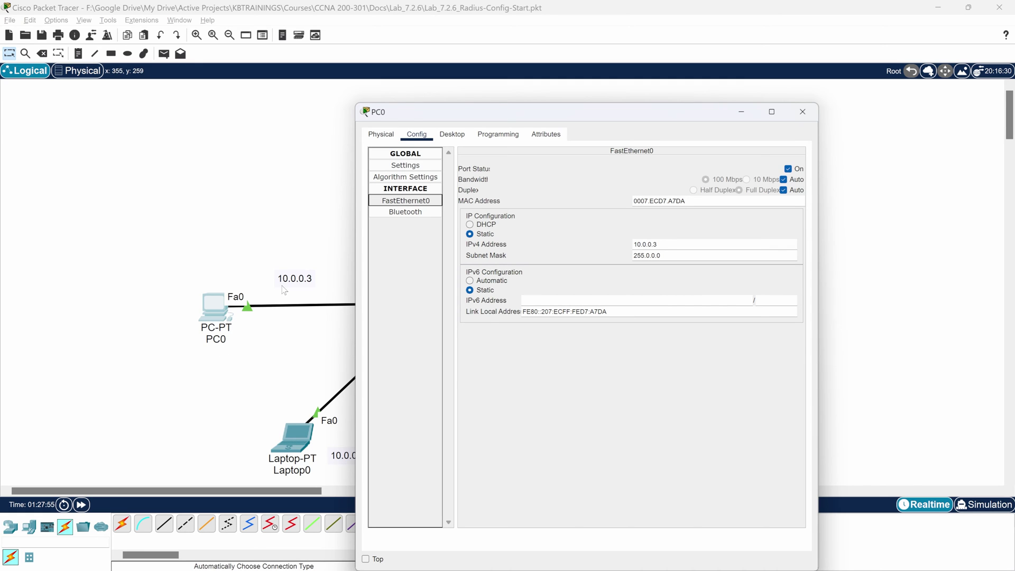
{"action": "left_click", "coordinate": [458, 133]}
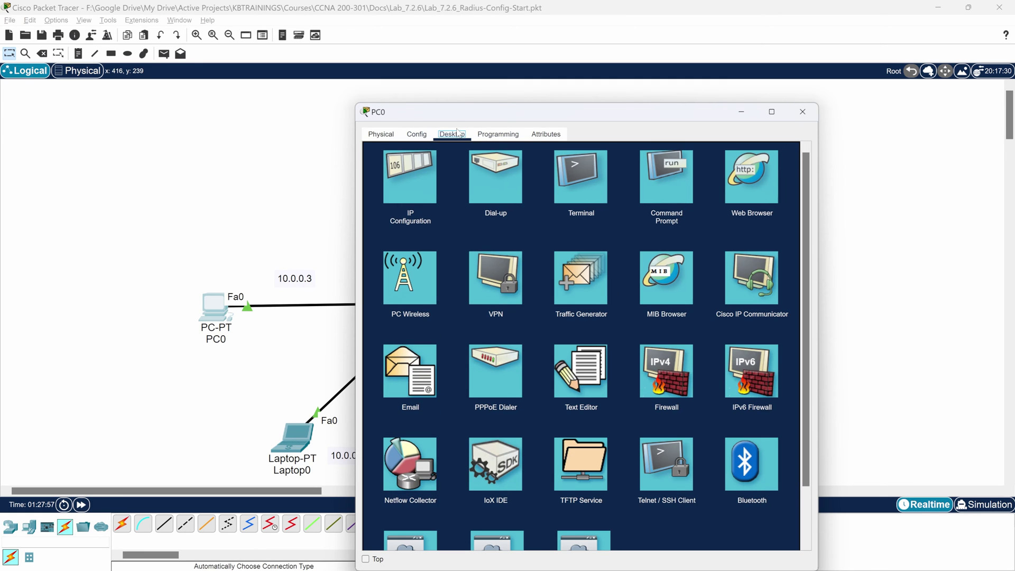
{"action": "left_click", "coordinate": [668, 175]}
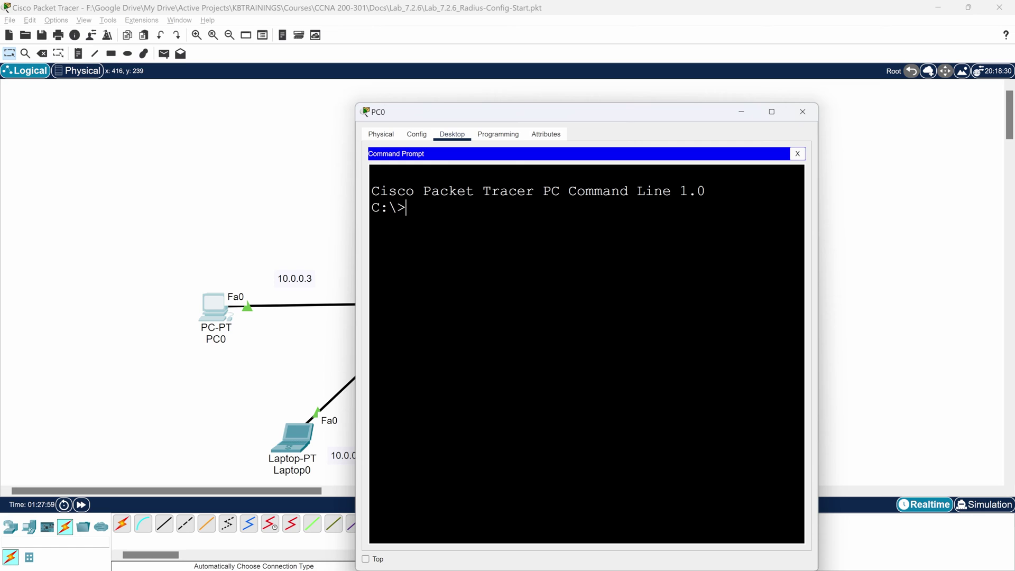
- Ping the router at 10.0.0.1 from PC0, then ping the switch at 10.0.0.5
{"action": "type", "text": "ping 10.0.0.1"}
{"action": "key", "text": "Return"}
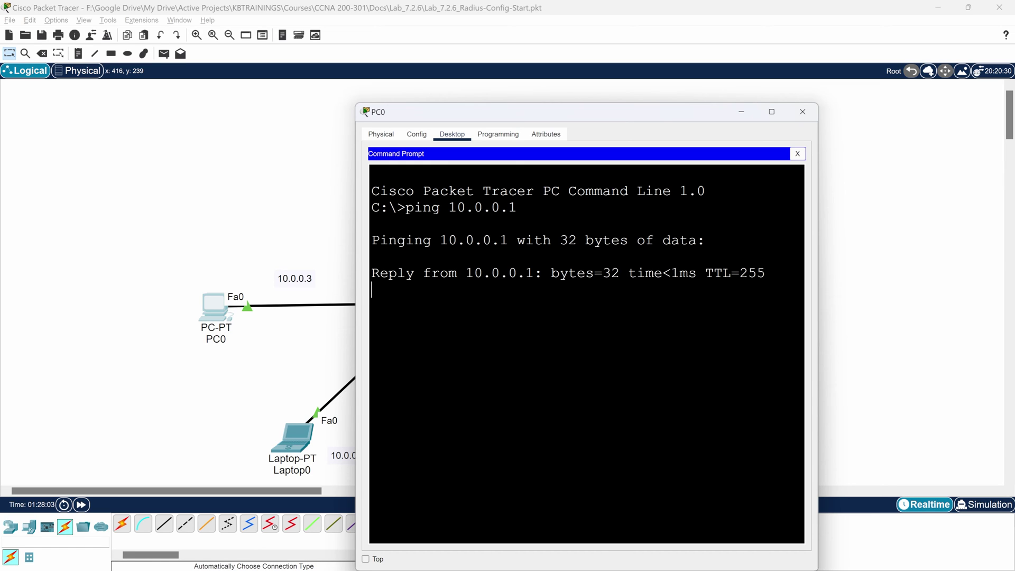
{"action": "key", "text": "ctrl+c"}
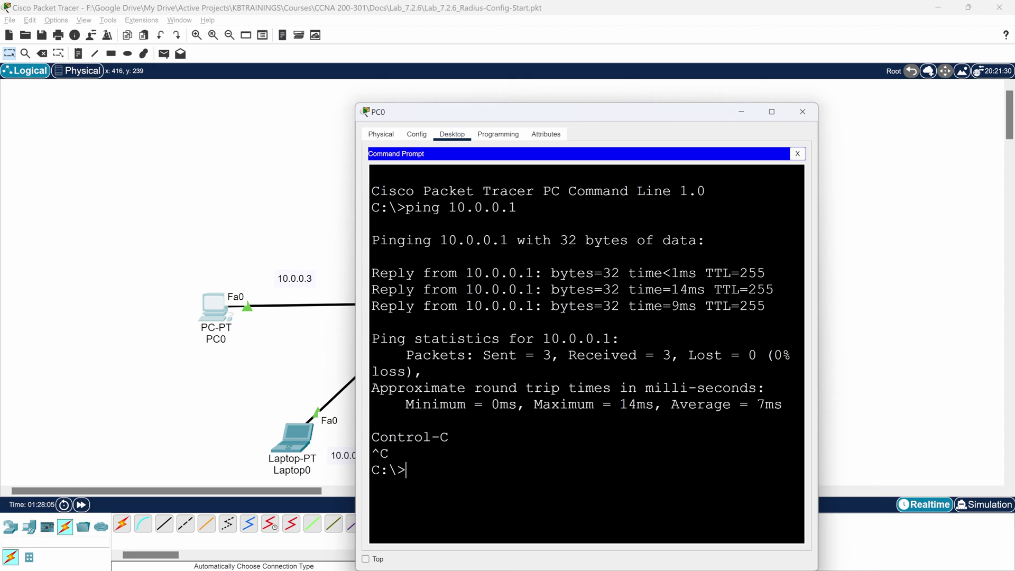
{"action": "key", "text": "Return"}
{"action": "key", "text": "Up"}
{"action": "key", "text": "BackSpace"}
{"action": "type", "text": "5"}
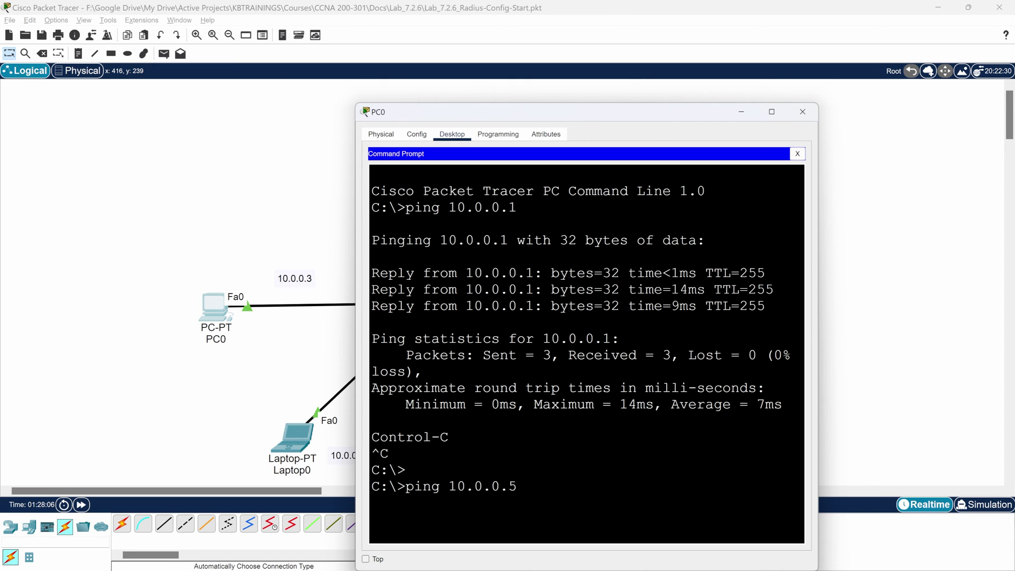
{"action": "key", "text": "Return"}
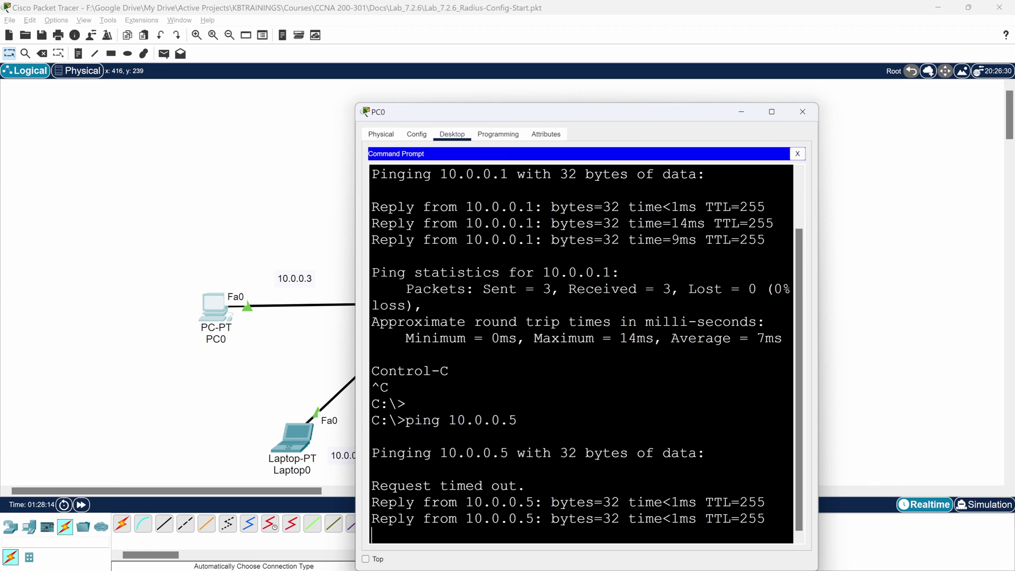
{"action": "key", "text": "Return"}
{"action": "key", "text": "Return"}
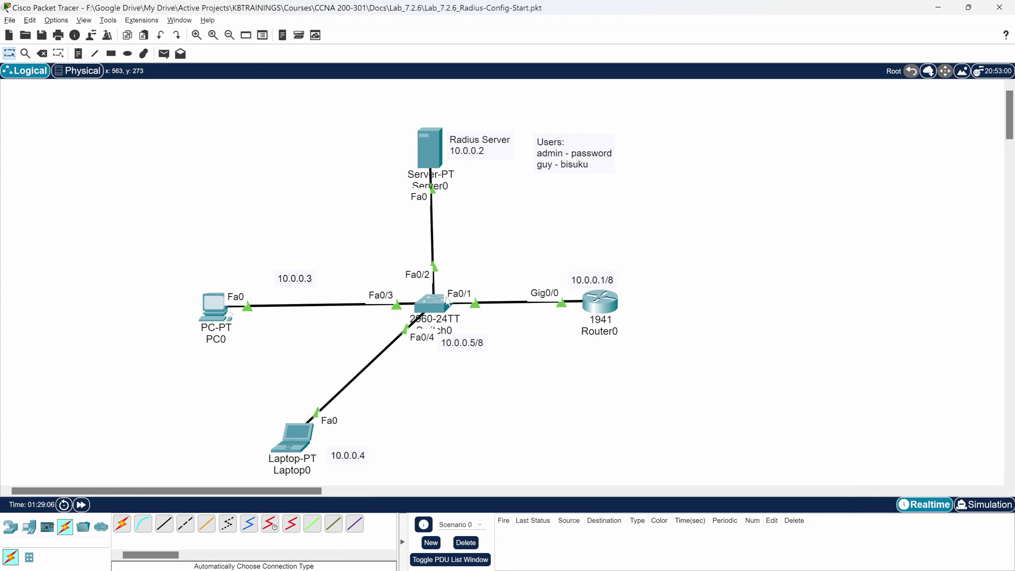
- Enable aaa new-model in SW1's global configuration
{"action": "left_click", "coordinate": [447, 301]}
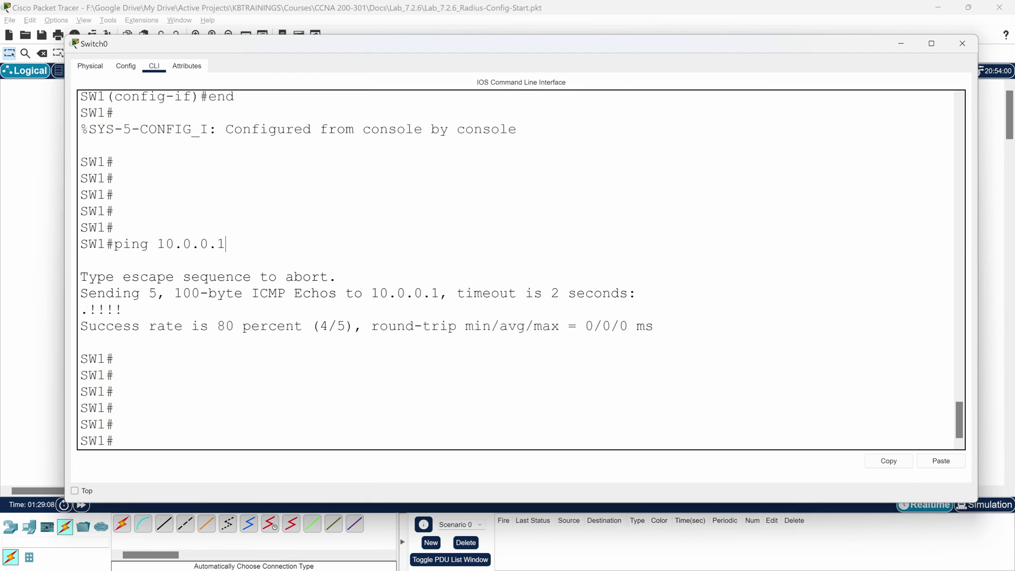
{"action": "key", "text": "Return"}
{"action": "key", "text": "Return"}
{"action": "key", "text": "Return"}
{"action": "key", "text": "Return"}
{"action": "key", "text": "Return"}
{"action": "key", "text": "Return"}
{"action": "key", "text": "Return"}
{"action": "key", "text": "Return"}
{"action": "key", "text": "Return"}
{"action": "key", "text": "Return"}
{"action": "key", "text": "Return"}
{"action": "key", "text": "Return"}
{"action": "key", "text": "Return"}
{"action": "type", "text": "conf t"}
{"action": "key", "text": "Return"}
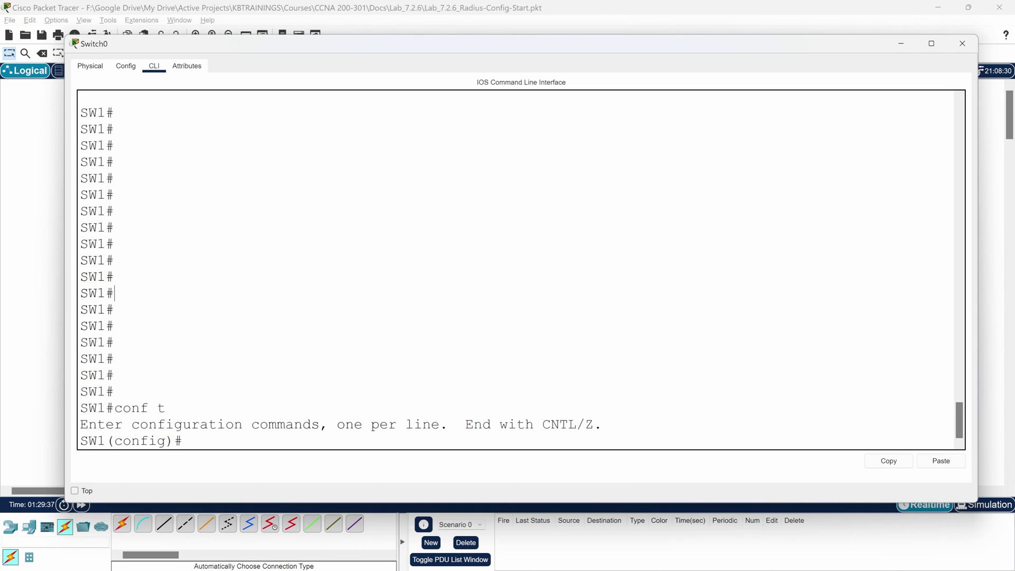
{"action": "type", "text": "aaa new"}
{"action": "key", "text": "Tab"}
{"action": "key", "text": "Return"}
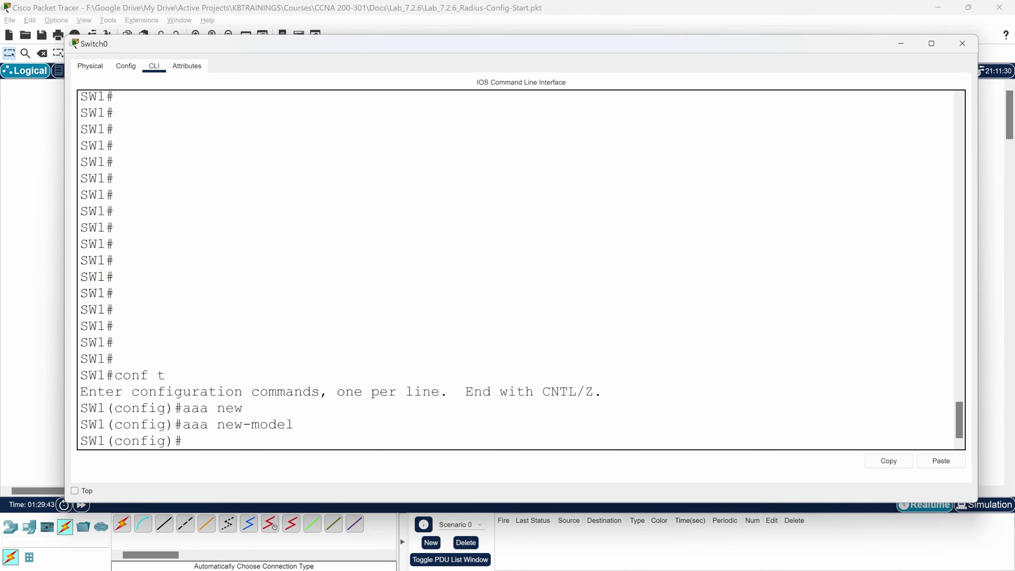
- Start a radius-server host command on SW1, then close the Switch0 window
{"action": "type", "text": "radiu"}
{"action": "key", "text": "Tab"}
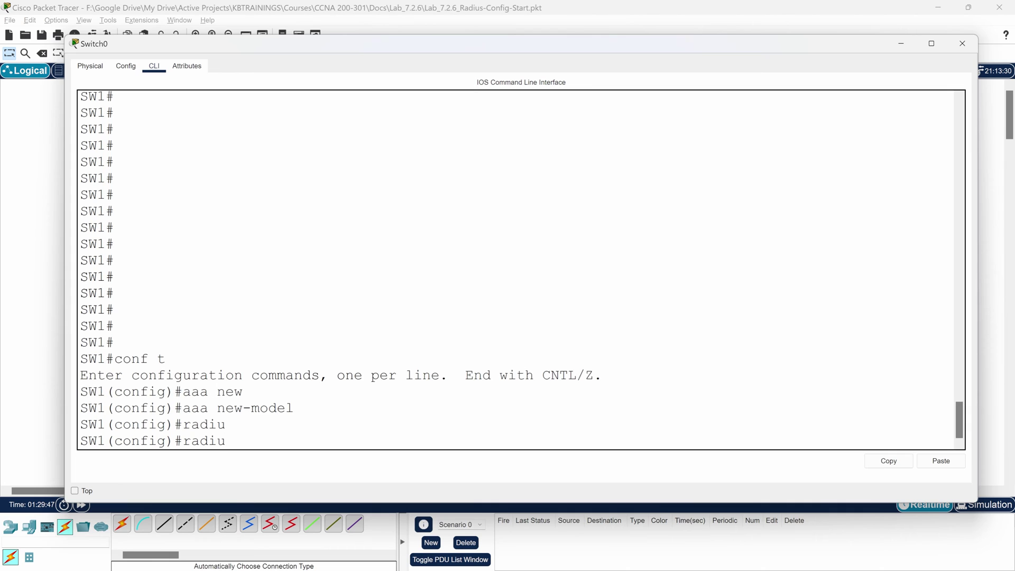
{"action": "type", "text": "s-serv"}
{"action": "key", "text": "Tab"}
{"action": "type", "text": "ho"}
{"action": "key", "text": "Tab"}
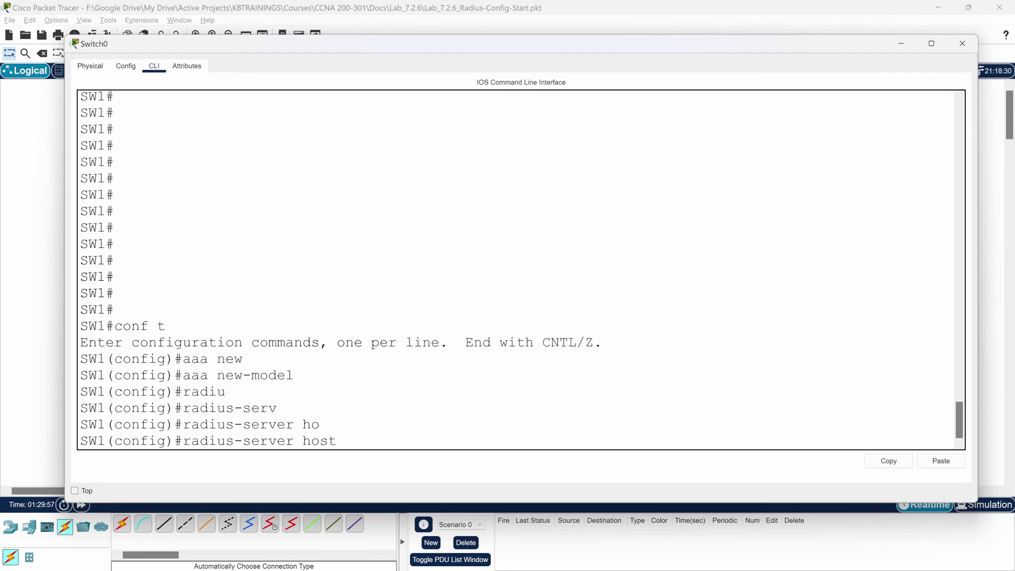
{"action": "key", "text": "alt+F4"}
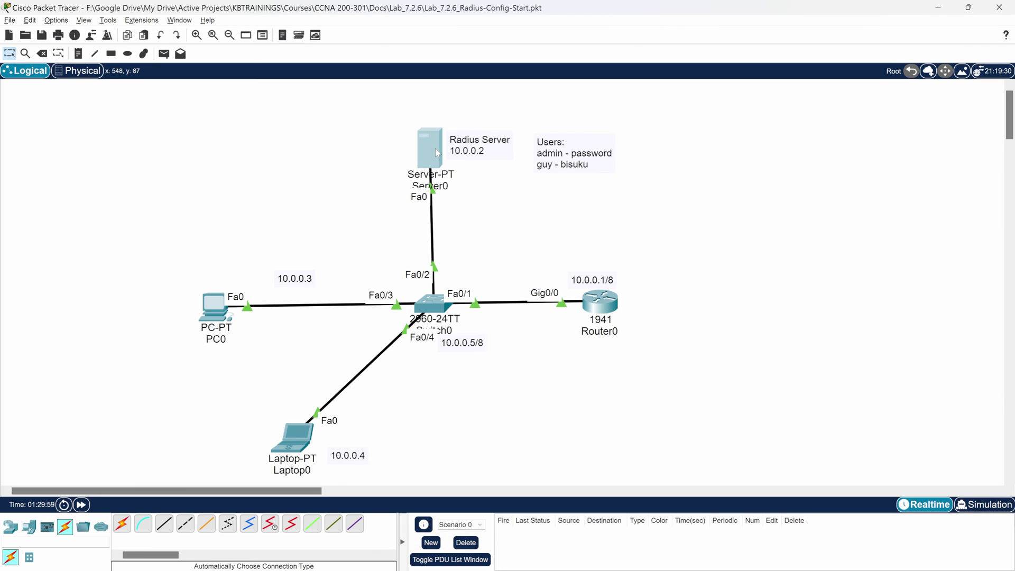
- Check the Radius Server's FastEthernet0 address settings (10.0.0.2)
{"action": "left_click", "coordinate": [436, 148]}
{"action": "left_click", "coordinate": [453, 135]}
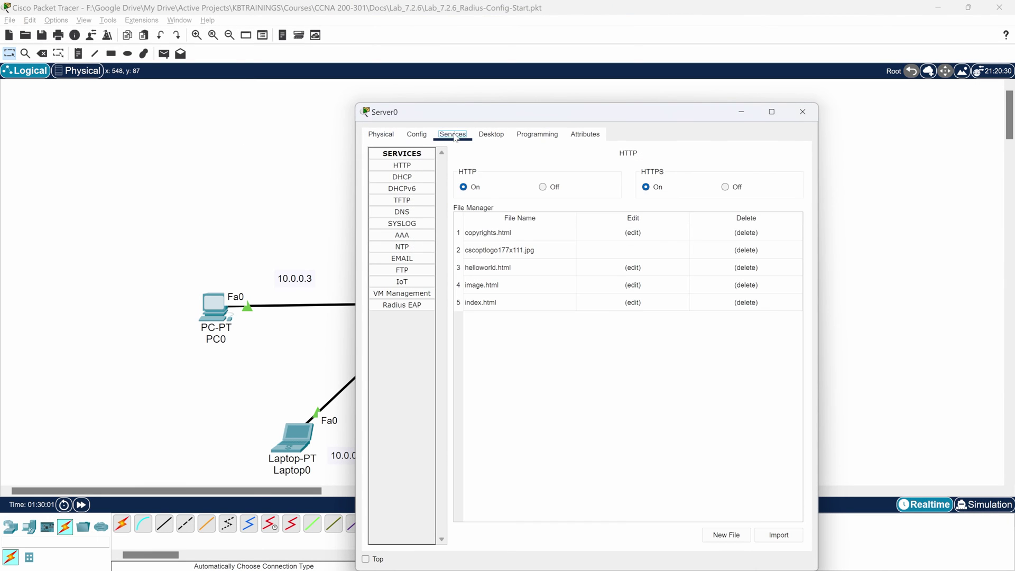
{"action": "left_click", "coordinate": [416, 134]}
{"action": "left_click", "coordinate": [418, 200]}
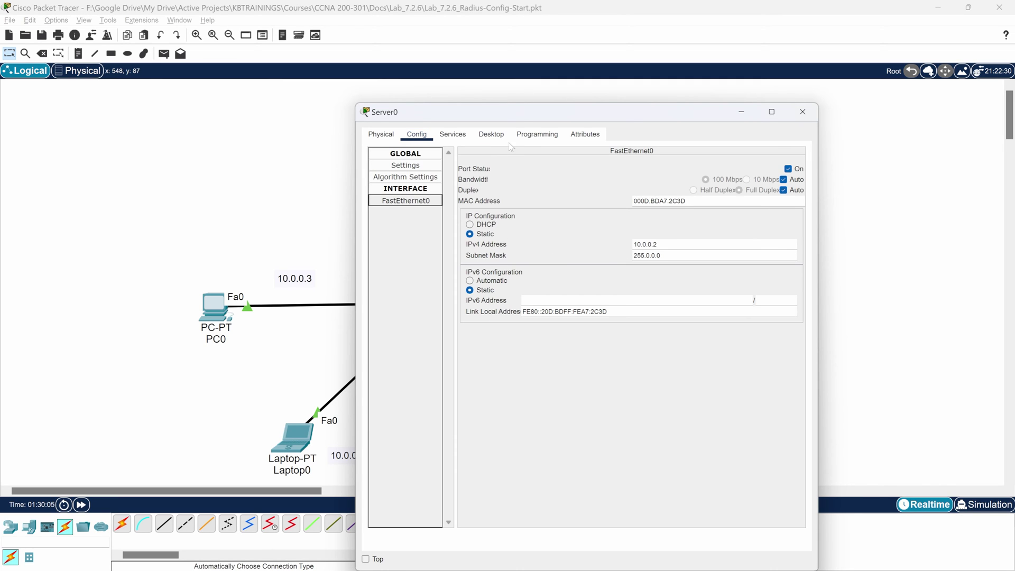
- Turn the server's AAA service on and select the Client Name field
{"action": "left_click", "coordinate": [458, 135]}
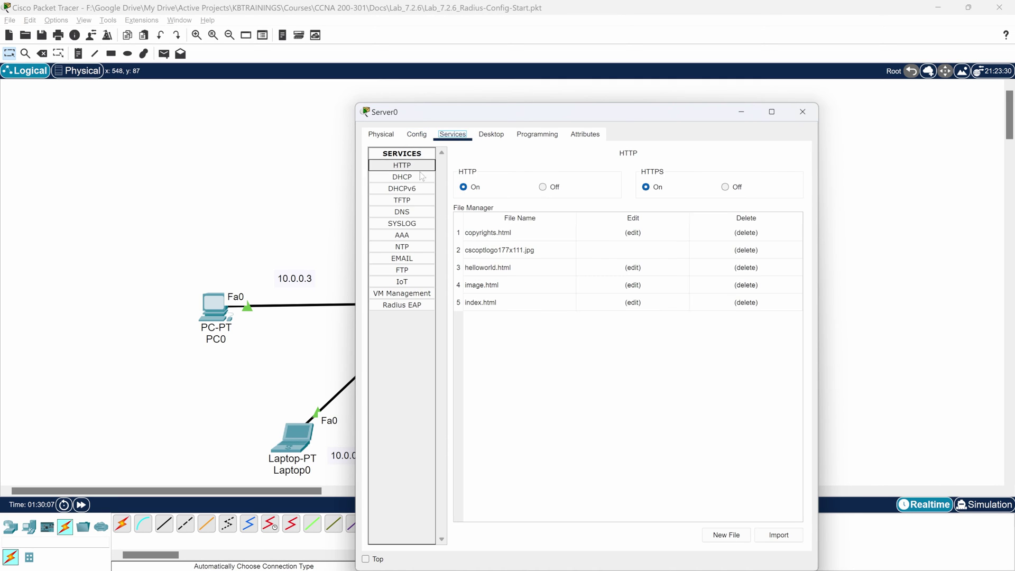
{"action": "left_click", "coordinate": [402, 235]}
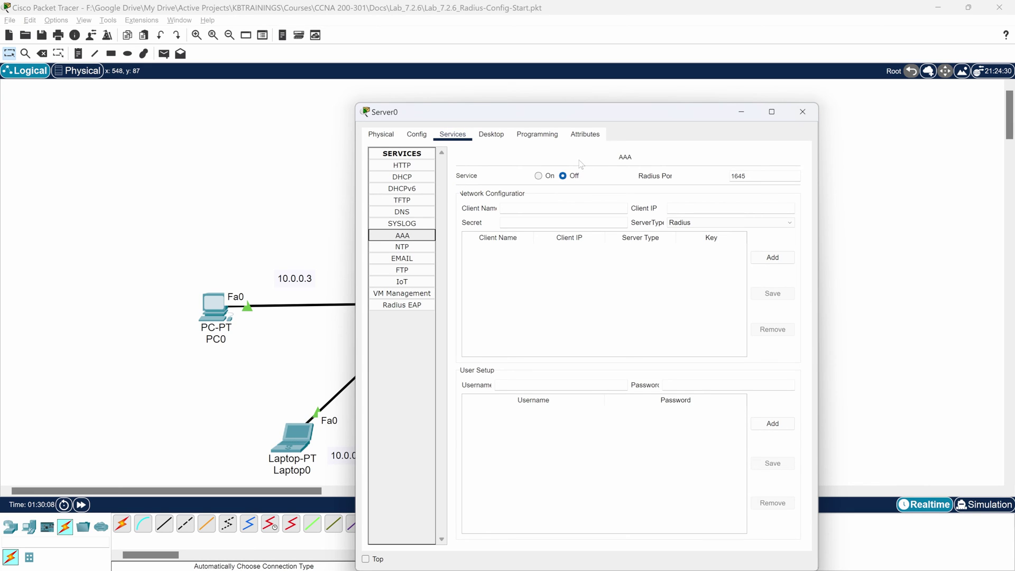
{"action": "left_click", "coordinate": [538, 176]}
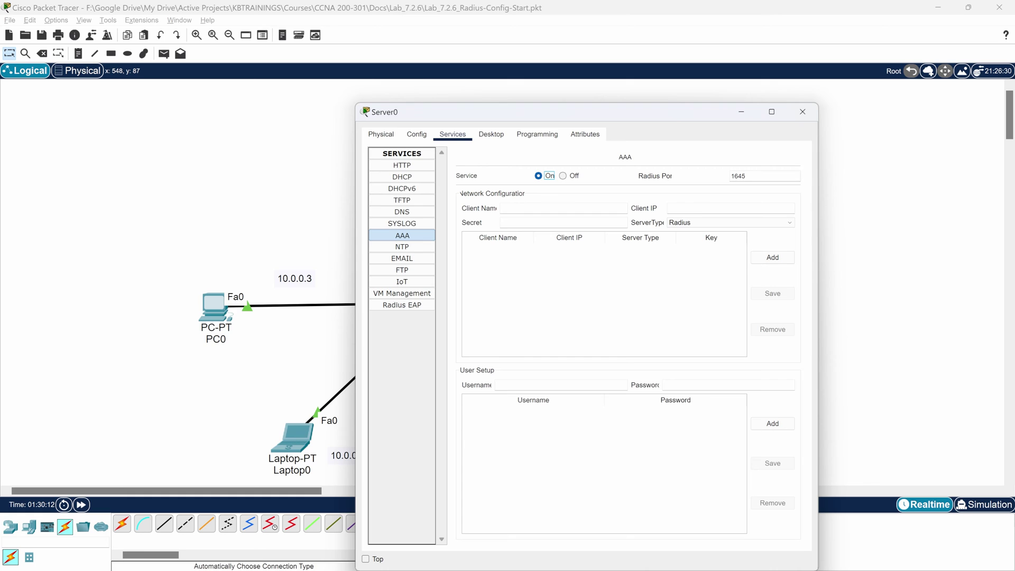
{"action": "key", "text": "Tab"}
{"action": "left_click", "coordinate": [503, 207]}
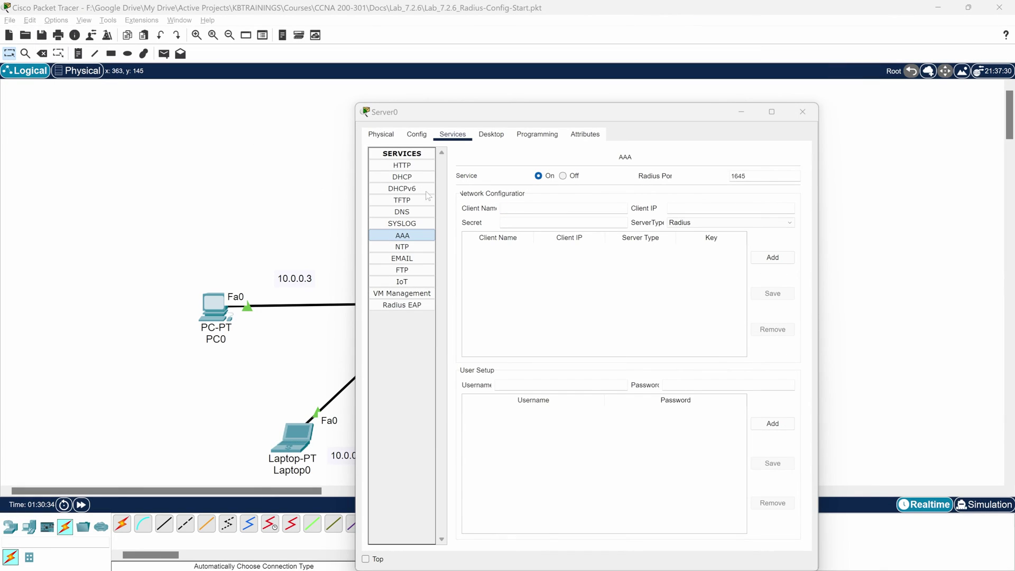
{"action": "left_click", "coordinate": [505, 209]}
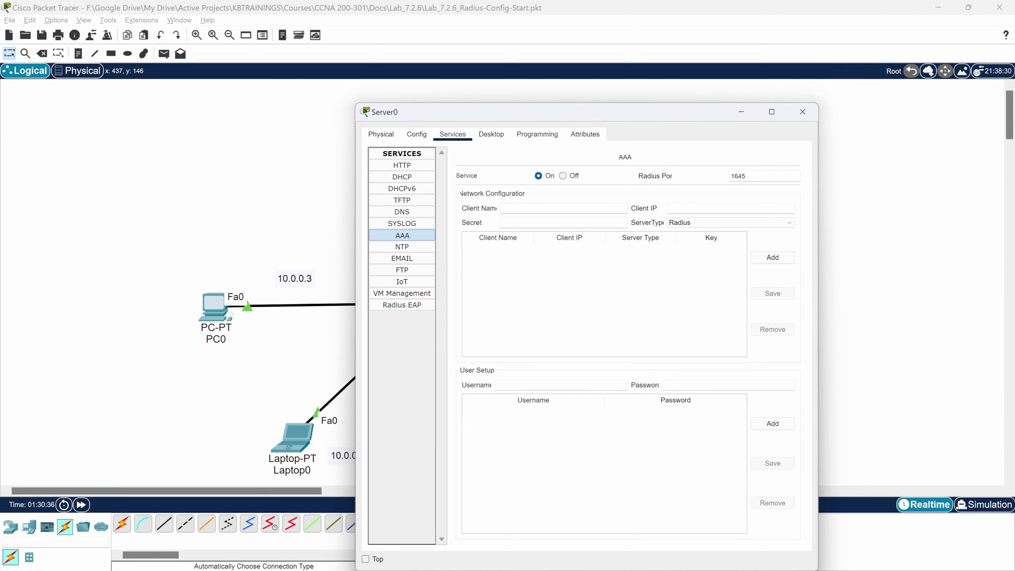
- Add R1 (10.0.0.1) as a RADIUS client with its shared secret
{"action": "left_click", "coordinate": [672, 209]}
{"action": "left_click", "coordinate": [508, 223]}
{"action": "left_click", "coordinate": [773, 258]}
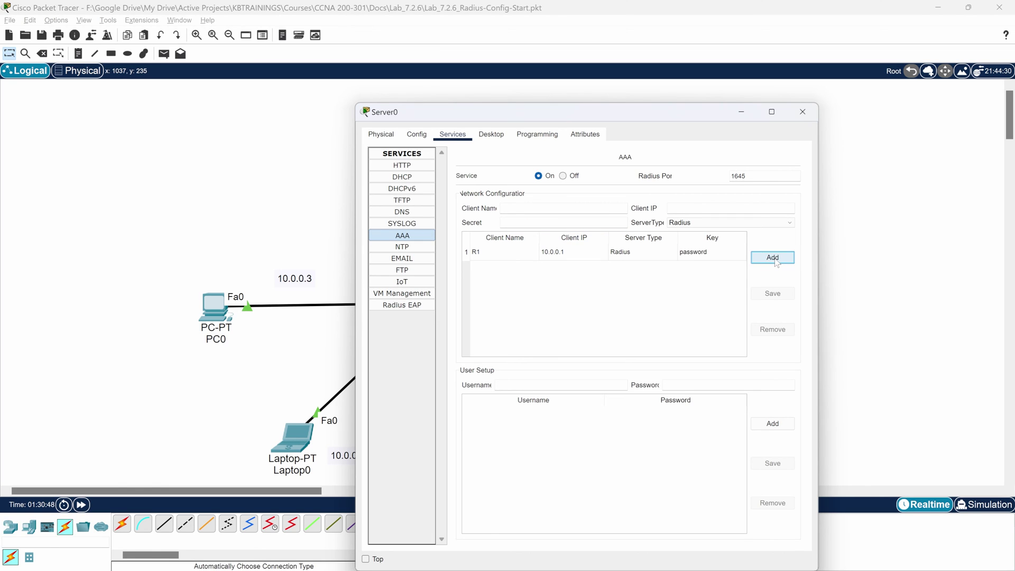
- Add SW1 (10.0.0.5) as a RADIUS client with the shared secret
{"action": "left_click", "coordinate": [502, 208]}
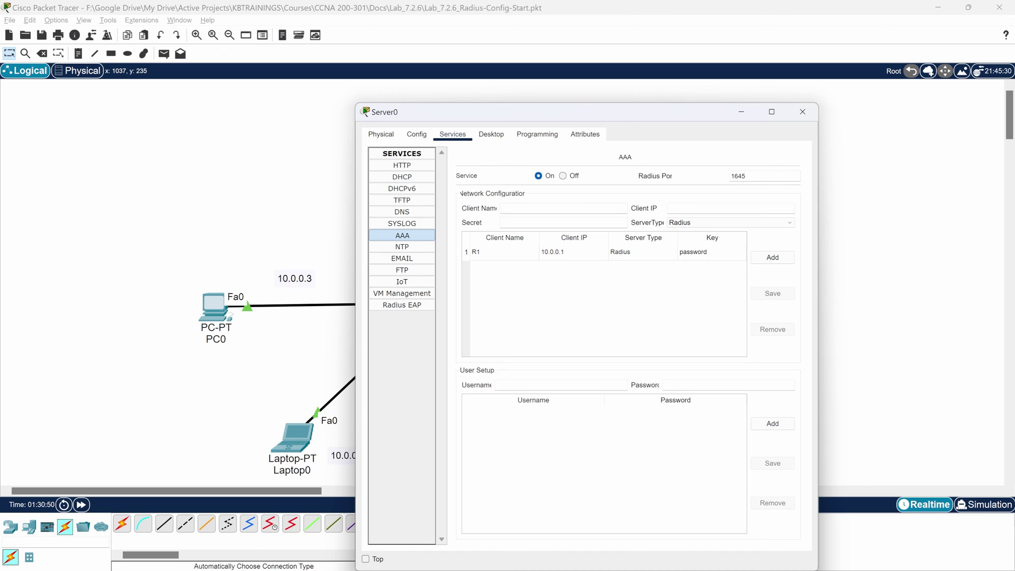
{"action": "type", "text": "SW1"}
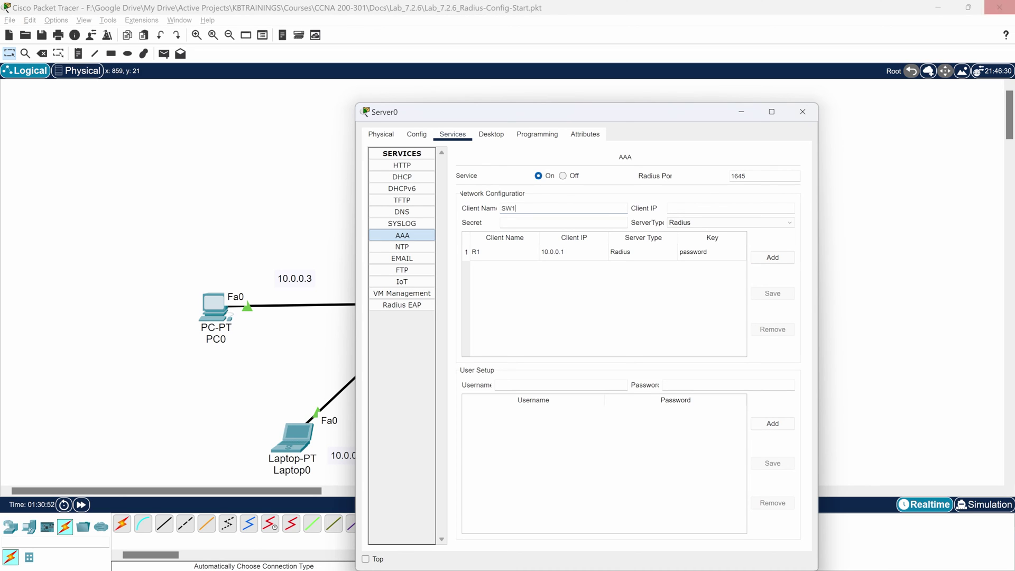
{"action": "left_click", "coordinate": [669, 208]}
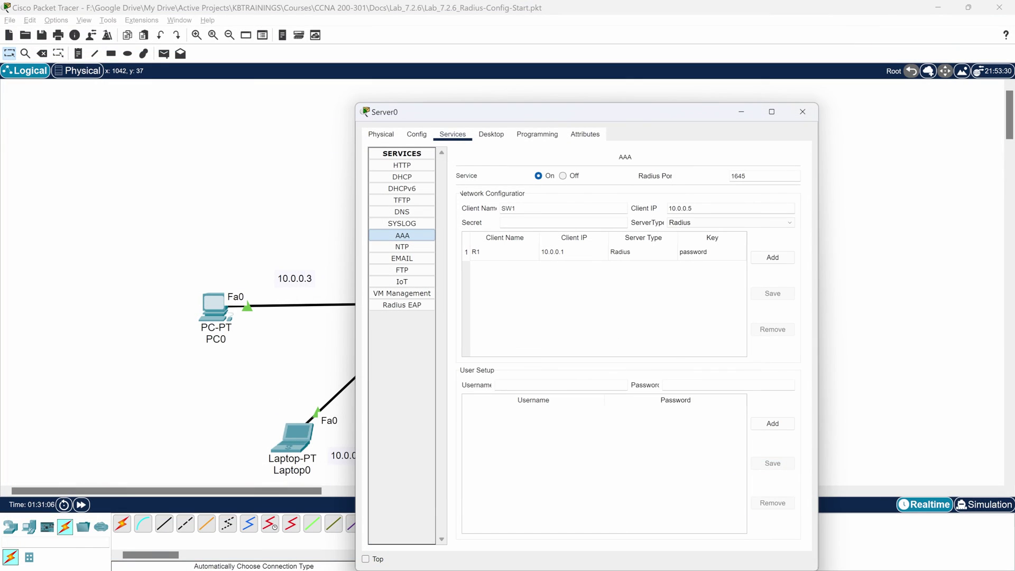
{"action": "left_click", "coordinate": [692, 209]}
{"action": "left_click", "coordinate": [502, 223]}
{"action": "type", "text": "password"}
{"action": "left_click", "coordinate": [785, 261]}
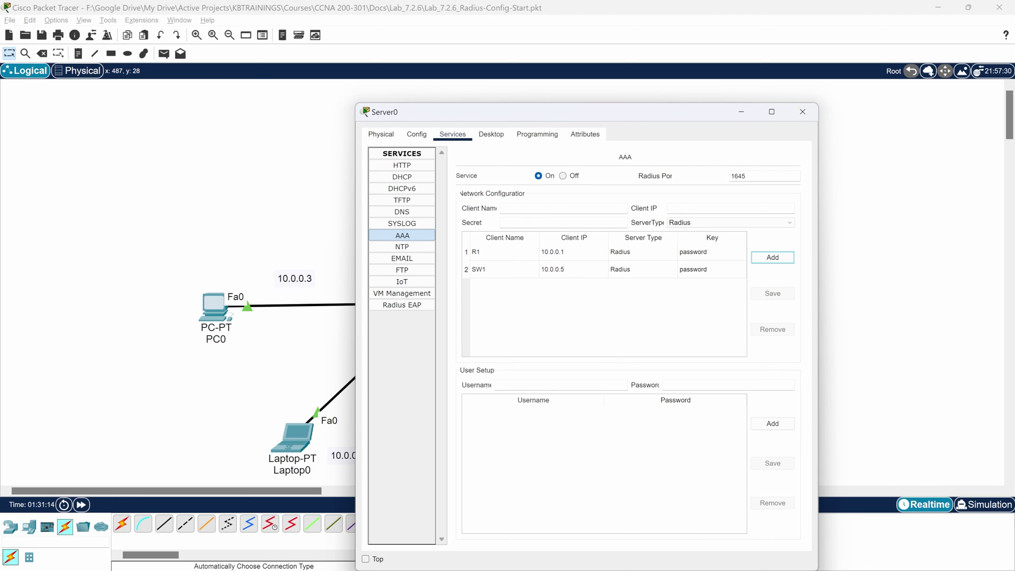
{"action": "left_click", "coordinate": [497, 385]}
- Add the AAA login user 'guy' with its password, dismissing a duplicate-user warning
{"action": "type", "text": "guy"}
{"action": "left_click", "coordinate": [665, 385]}
{"action": "left_click", "coordinate": [772, 423]}
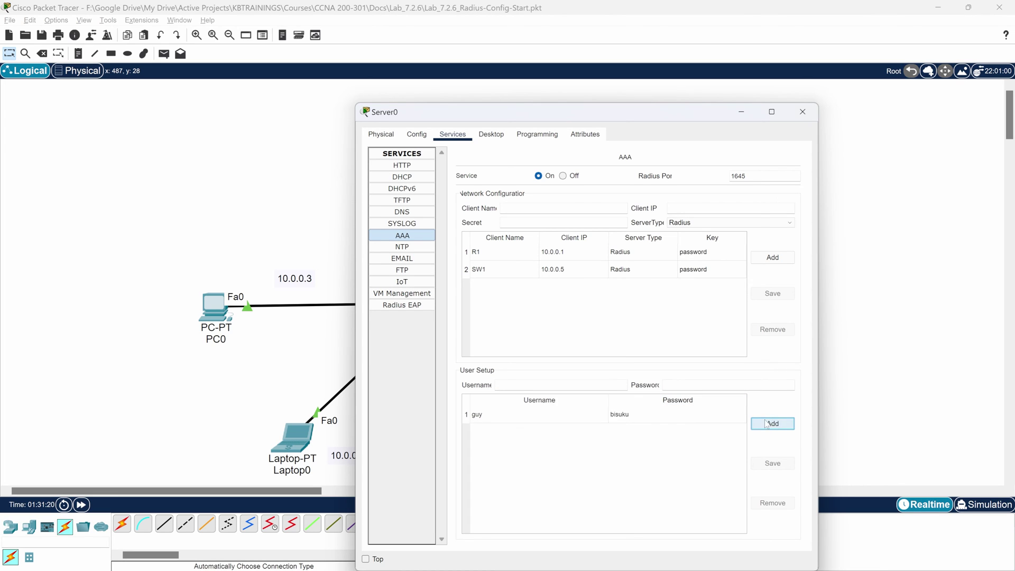
{"action": "left_click", "coordinate": [635, 419]}
{"action": "left_click", "coordinate": [683, 385]}
{"action": "left_click", "coordinate": [772, 423]}
{"action": "left_click", "coordinate": [632, 358]}
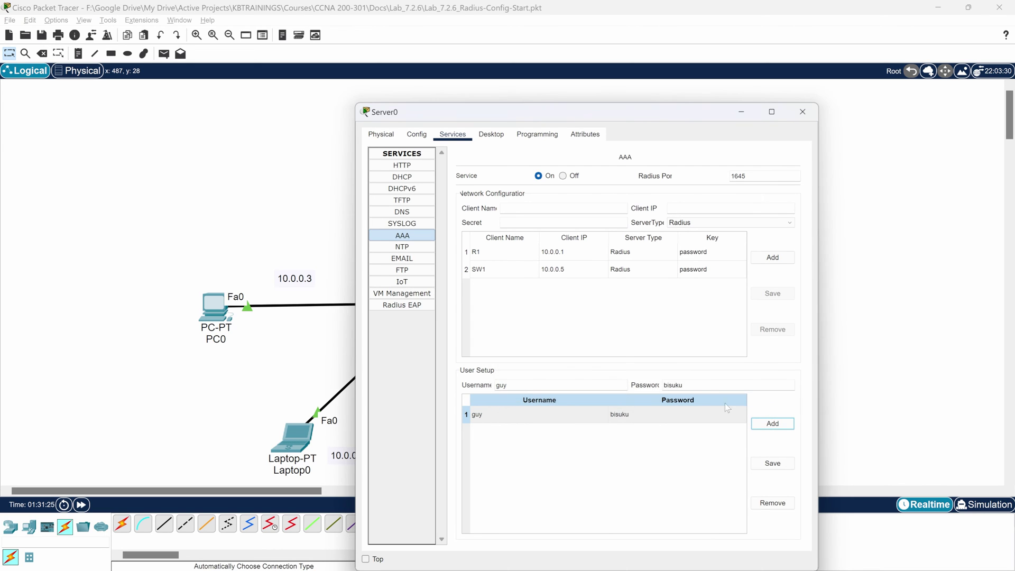
{"action": "left_click", "coordinate": [703, 443]}
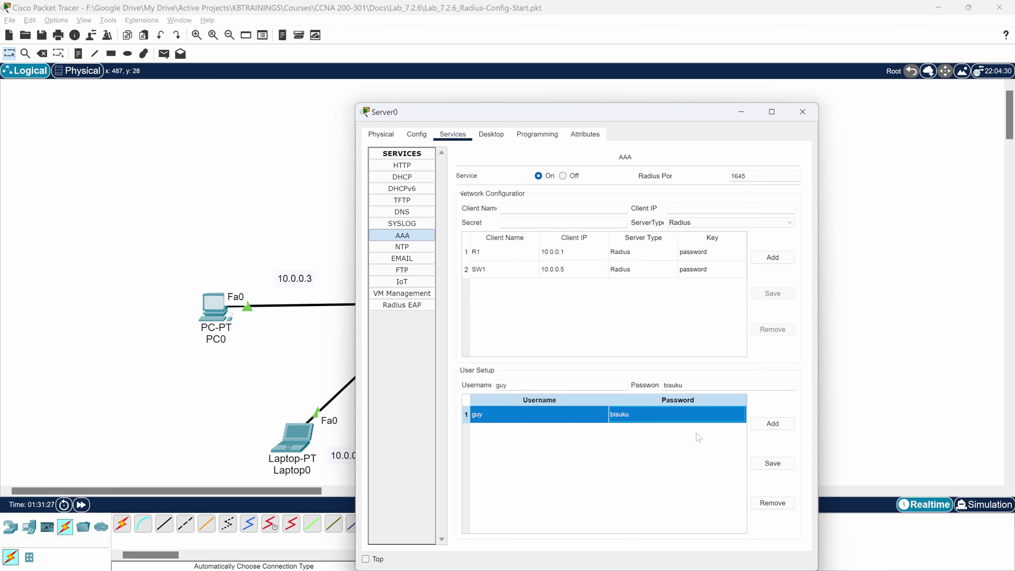
- Add the AAA login user 'admin' with its password, then close the server window
{"action": "double_click", "coordinate": [529, 385]}
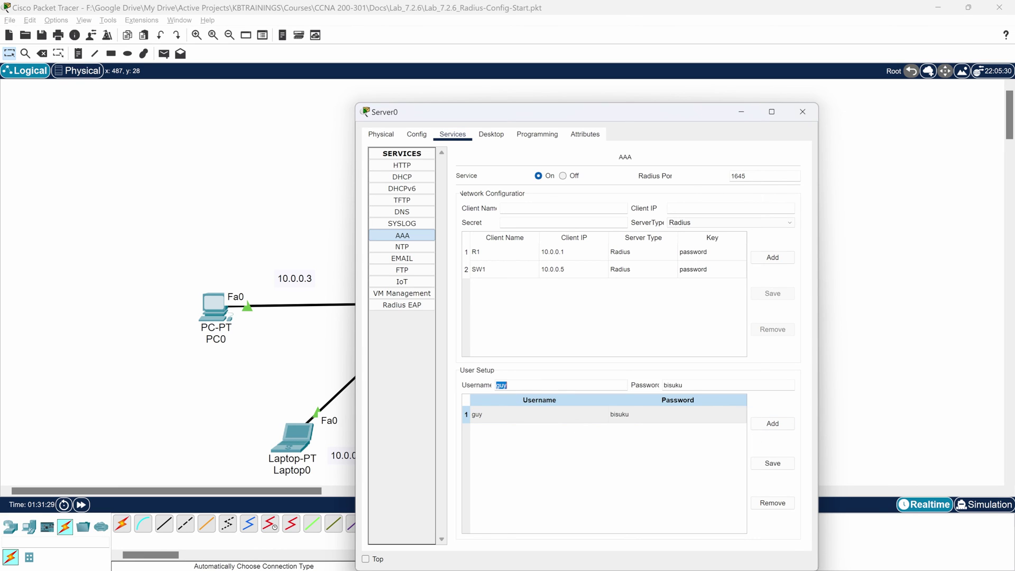
{"action": "type", "text": "admin"}
{"action": "key", "text": "Tab"}
{"action": "type", "text": "passwor"}
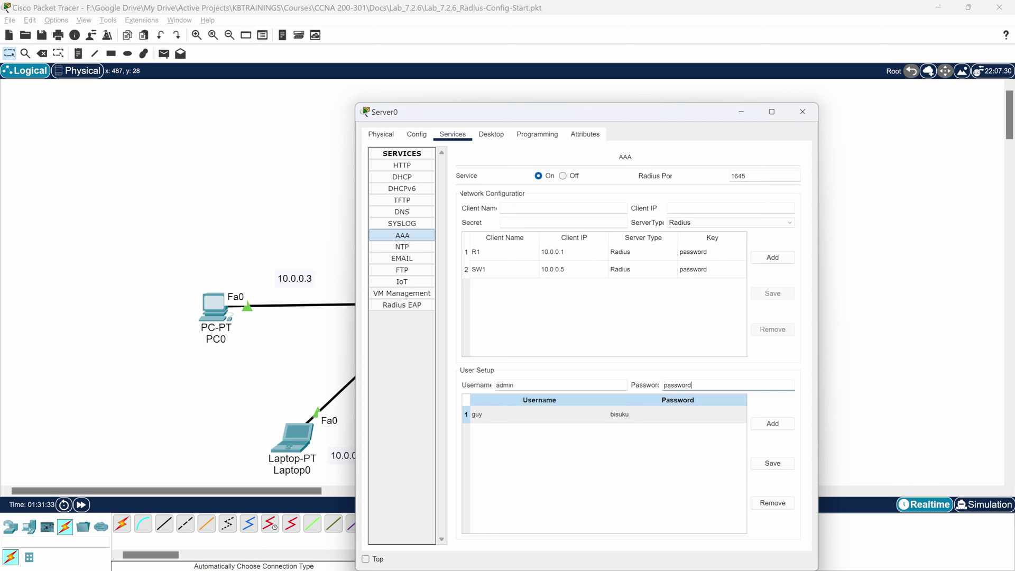
{"action": "left_click", "coordinate": [764, 422]}
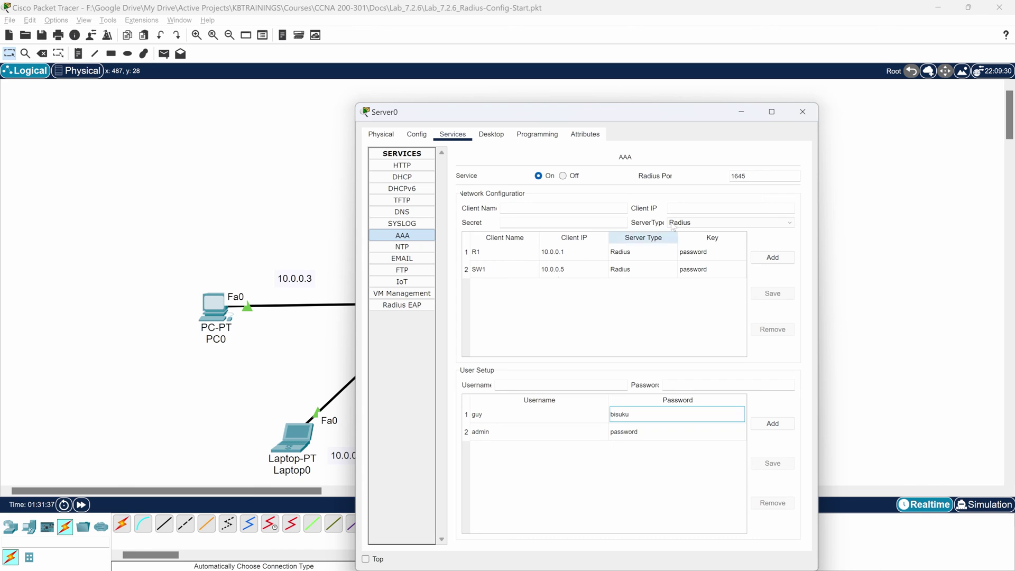
{"action": "left_click", "coordinate": [800, 112]}
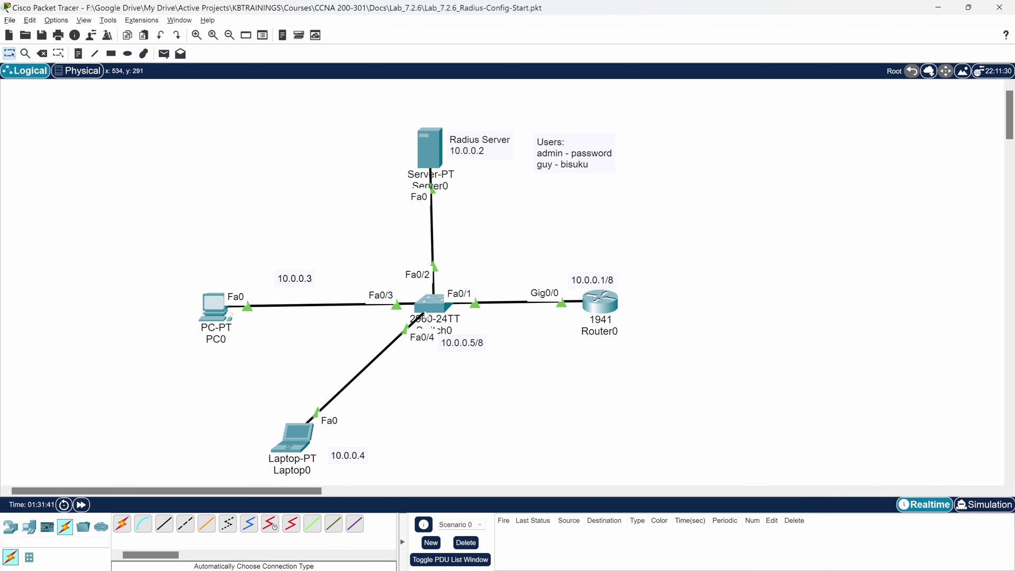
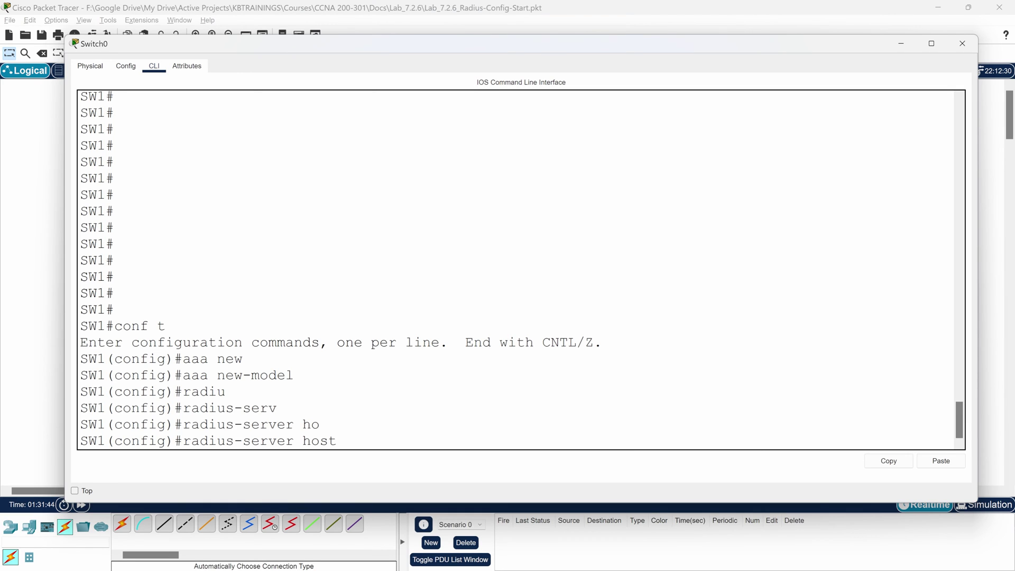
- Point Switch0 at RADIUS server 10.0.0.2 with its shared key
{"action": "type", "text": "10.0.0.2 ke"}
{"action": "key", "text": "Tab"}
{"action": "type", "text": "password"}
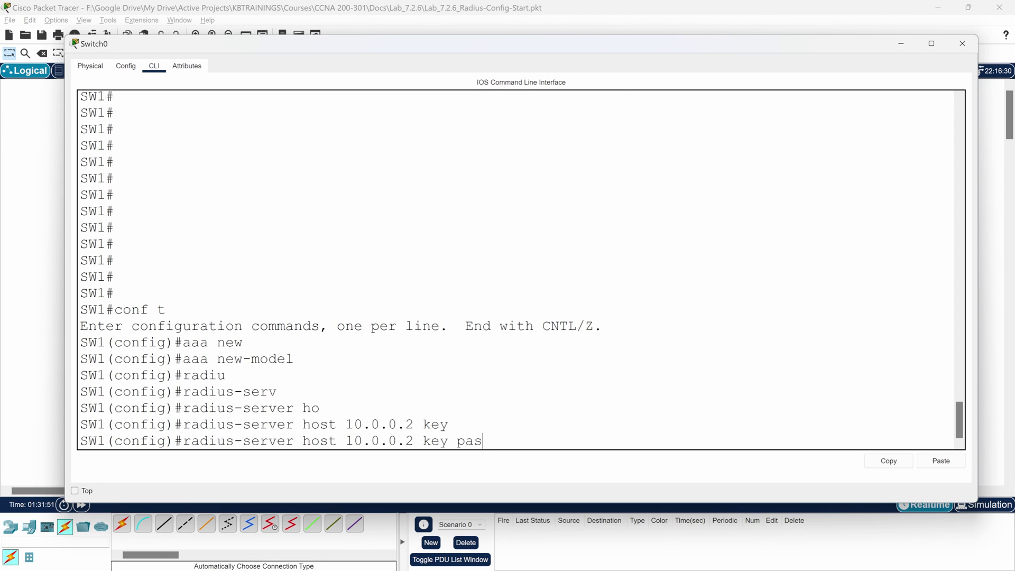
{"action": "key", "text": "Return"}
{"action": "key", "text": "Return"}
{"action": "key", "text": "Return"}
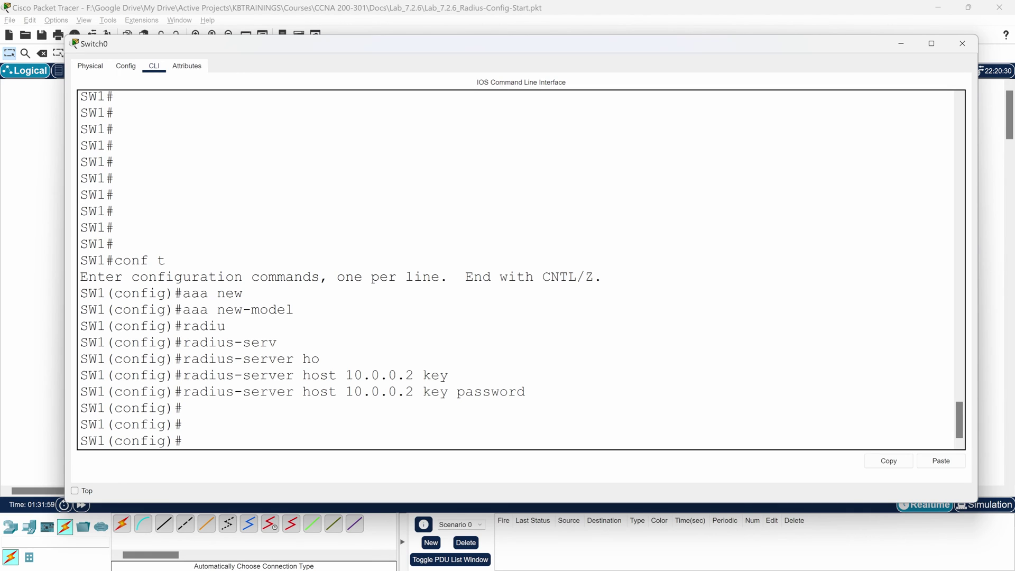
- Set Switch0's default login authentication to group radius
{"action": "type", "text": "aaa authen"}
{"action": "key", "text": "Caps_Lock"}
{"action": "key", "text": "Tab"}
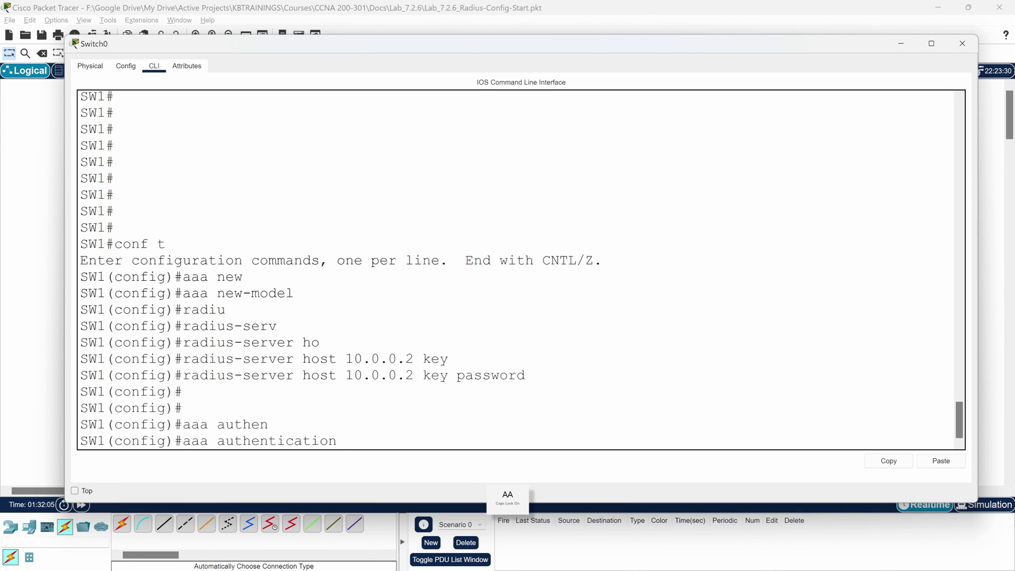
{"action": "key", "text": "Caps_Lock"}
{"action": "type", "text": "login def"}
{"action": "key", "text": "Tab"}
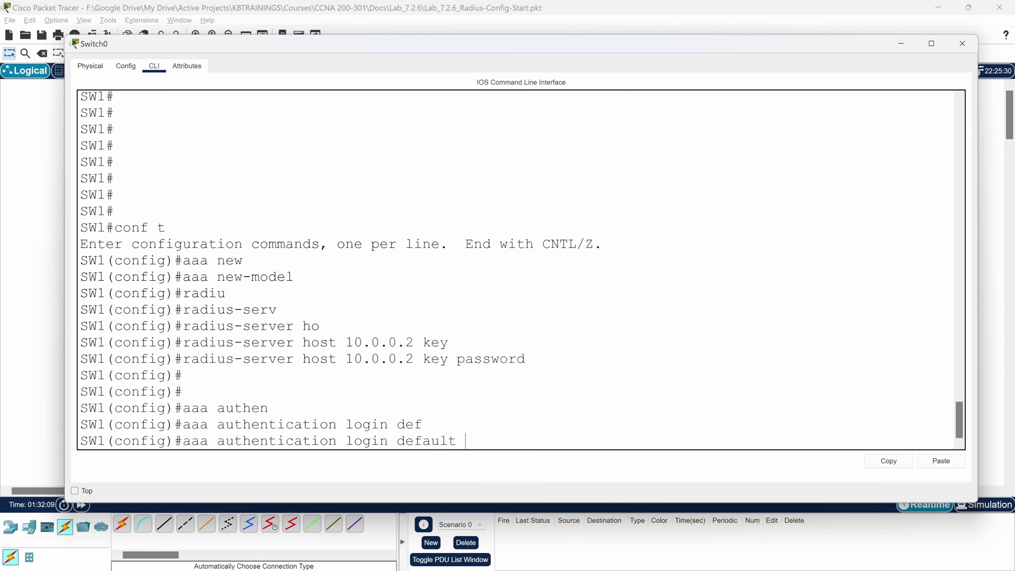
{"action": "type", "text": "gro"}
{"action": "key", "text": "Tab"}
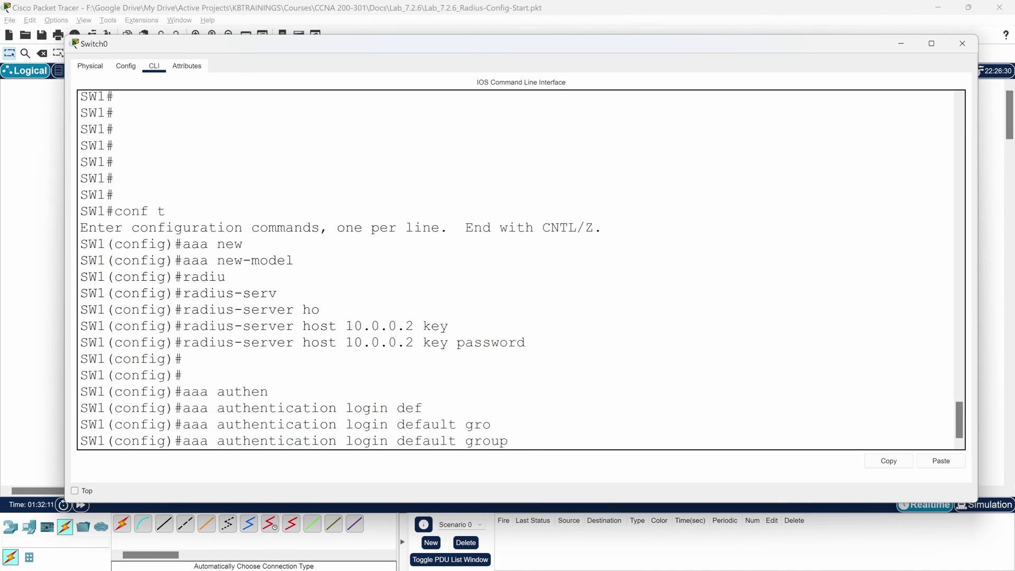
{"action": "type", "text": "radius"}
{"action": "key", "text": "Return"}
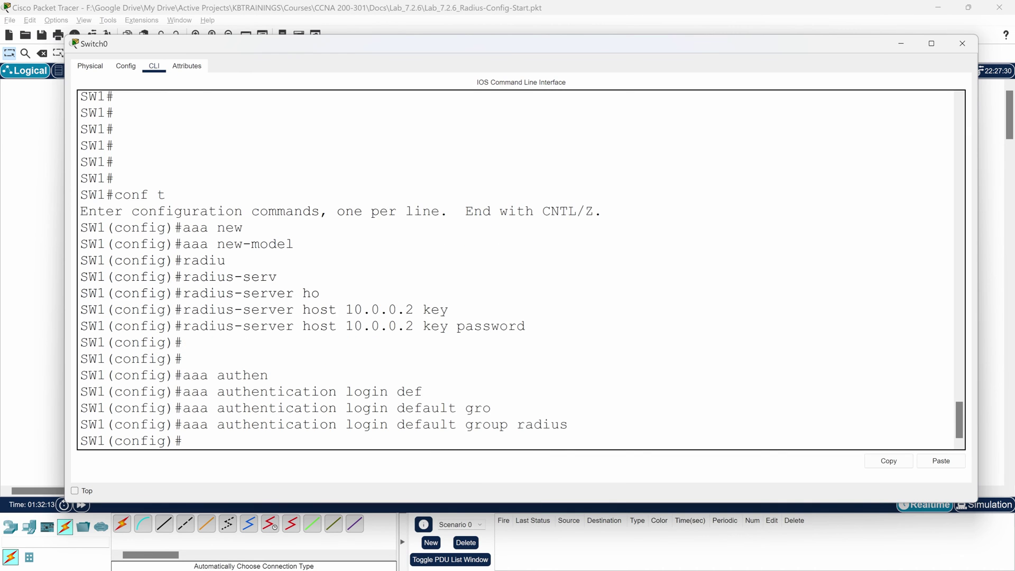
- Set default enable authentication to group radius, exit configuration, and close the Switch0 console
{"action": "key", "text": "Up"}
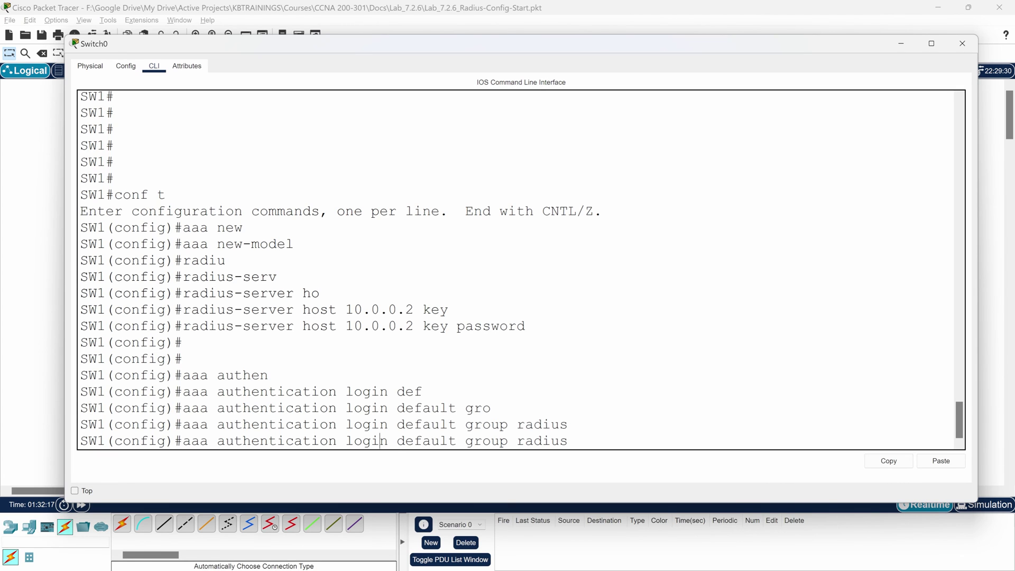
{"action": "key", "text": "BackSpace"}
{"action": "key", "text": "BackSpace"}
{"action": "key", "text": "BackSpace"}
{"action": "key", "text": "BackSpace"}
{"action": "key", "text": "BackSpace"}
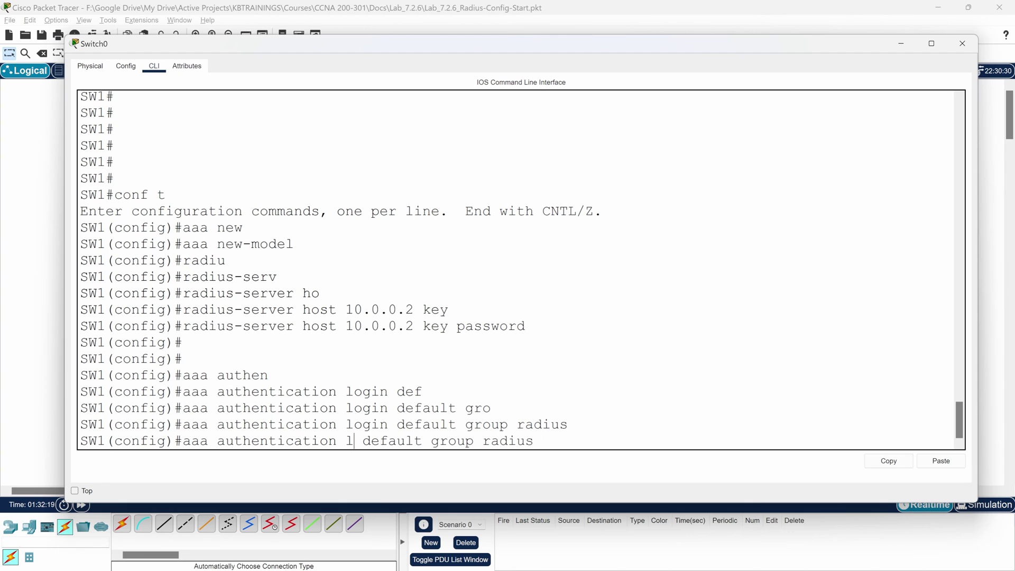
{"action": "type", "text": "enable"}
{"action": "key", "text": "Return"}
{"action": "key", "text": "Return"}
{"action": "key", "text": "Return"}
{"action": "key", "text": "Return"}
{"action": "key", "text": "Return"}
{"action": "key", "text": "Return"}
{"action": "key", "text": "Return"}
{"action": "key", "text": "Return"}
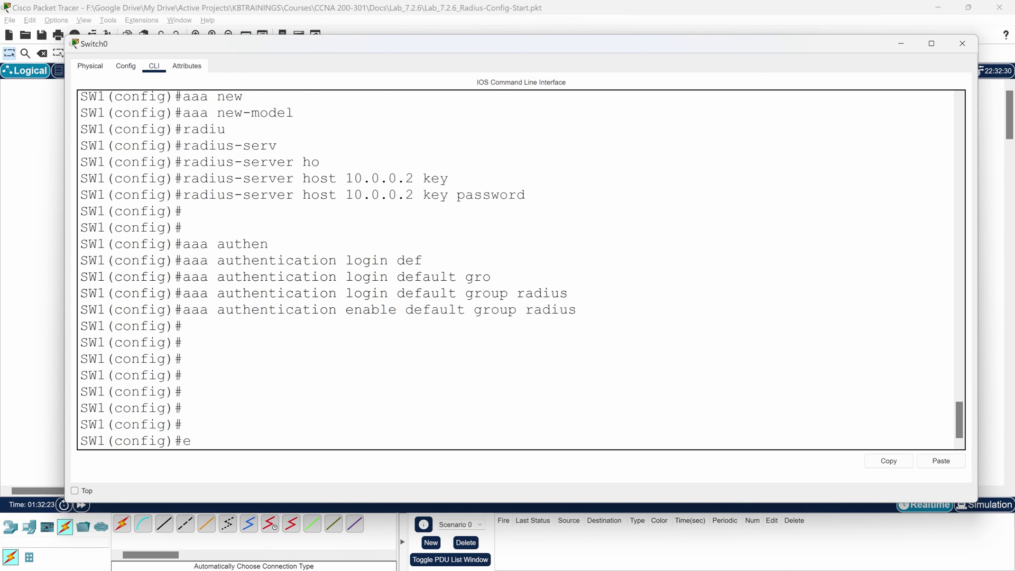
{"action": "type", "text": "end"}
{"action": "key", "text": "Return"}
{"action": "key", "text": "Return"}
{"action": "key", "text": "Return"}
{"action": "key", "text": "Return"}
{"action": "key", "text": "Return"}
{"action": "key", "text": "Return"}
{"action": "key", "text": "Return"}
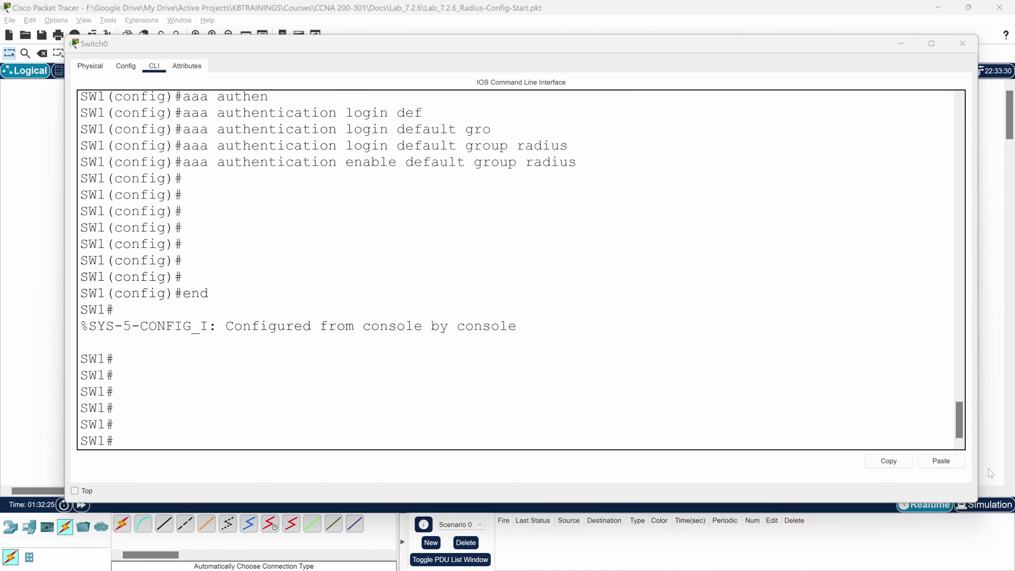
{"action": "key", "text": "alt+F4"}
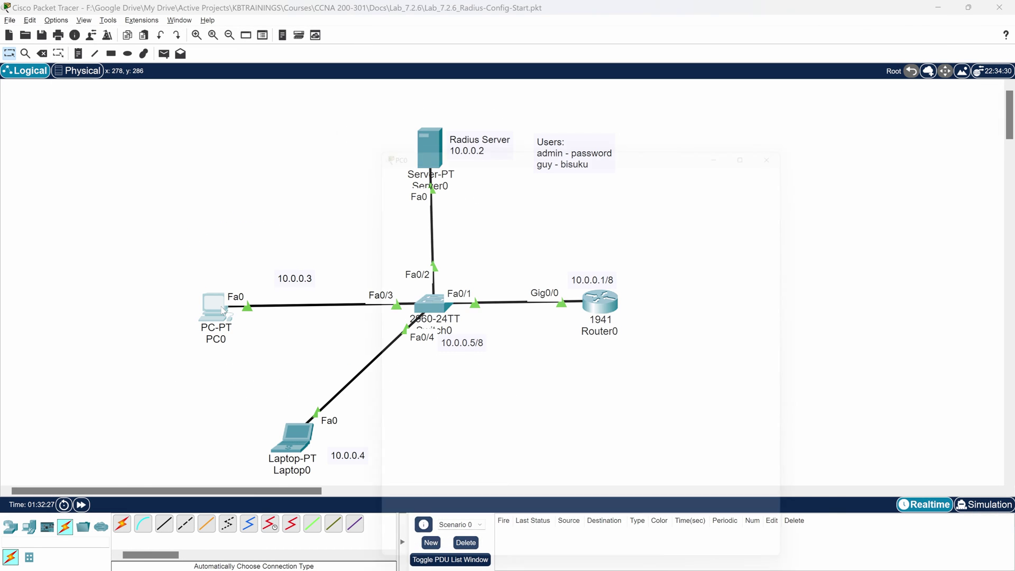
- From PC0's Telnet / SSH Client, connect to 10.0.0.5 as user admin
{"action": "left_click", "coordinate": [223, 310]}
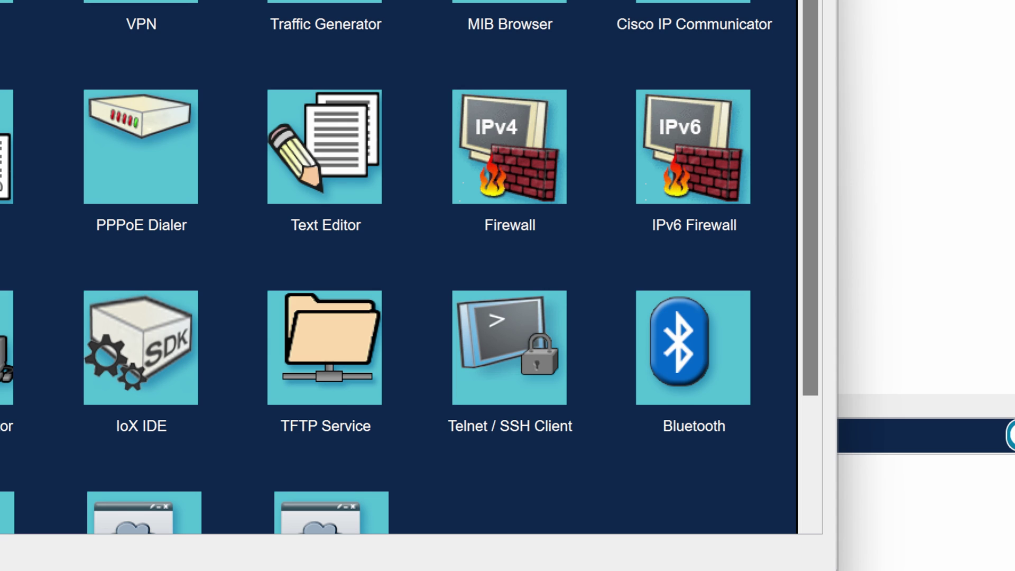
{"action": "left_click", "coordinate": [504, 368]}
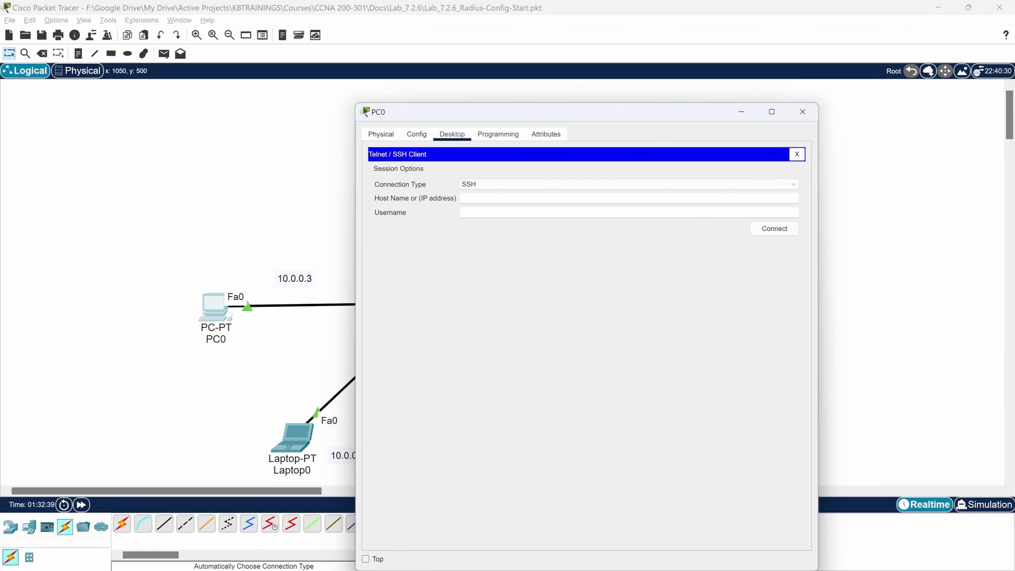
{"action": "type", "text": "10.0.0.5"}
{"action": "left_click", "coordinate": [462, 212]}
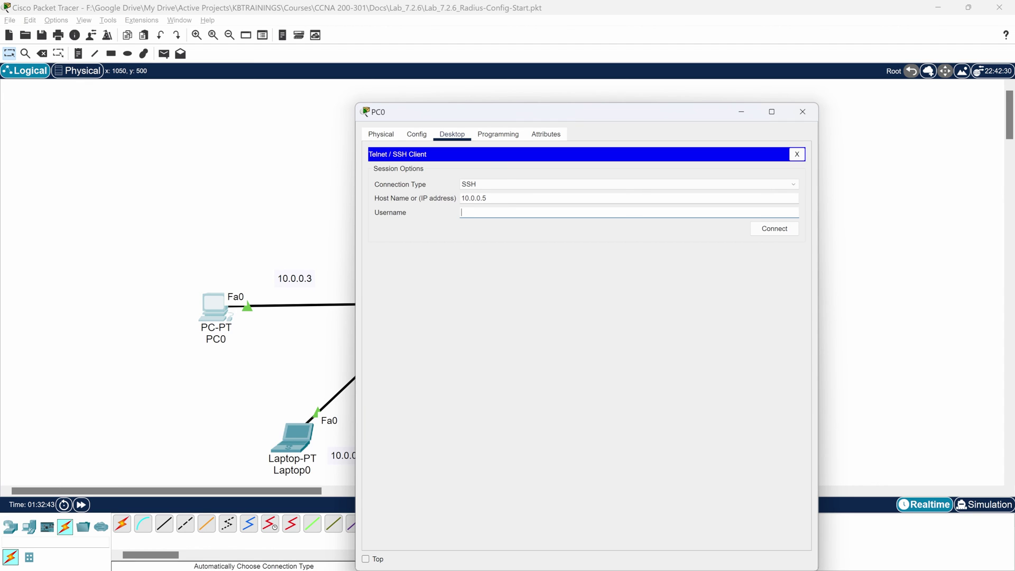
{"action": "type", "text": "admin"}
{"action": "left_click", "coordinate": [762, 233]}
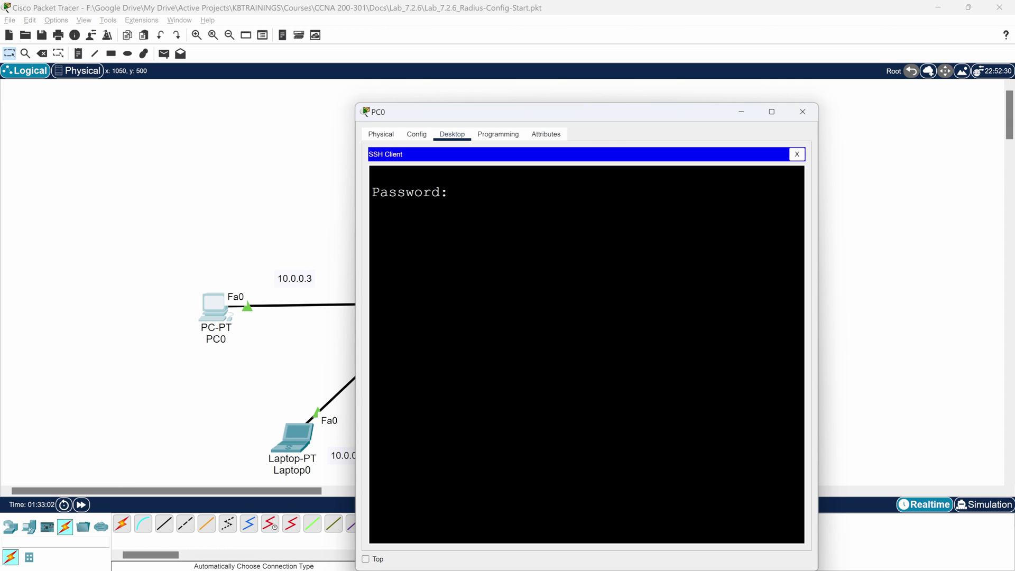
- Log in to SW1 over SSH, authenticate en through RADIUS to SW1#, then close PC0
{"action": "key", "text": "Return"}
{"action": "key", "text": "Return"}
{"action": "key", "text": "Return"}
{"action": "key", "text": "Return"}
{"action": "key", "text": "Return"}
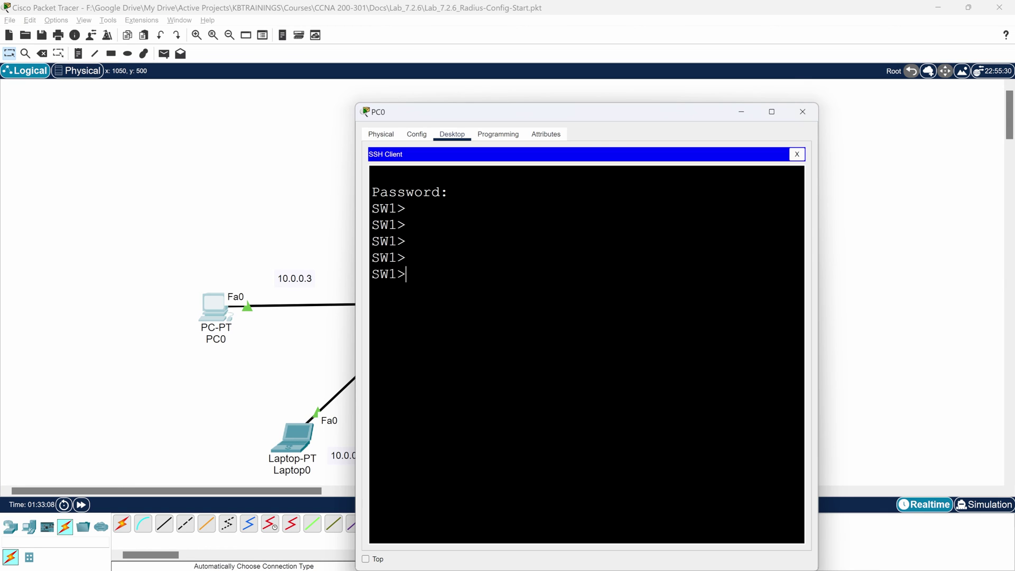
{"action": "type", "text": "en"}
{"action": "key", "text": "Return"}
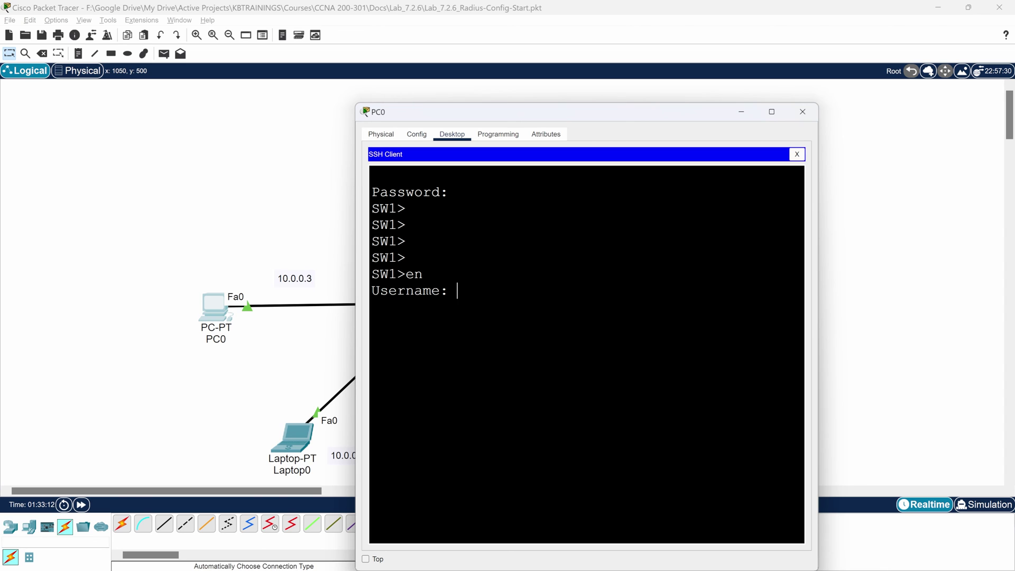
{"action": "key", "text": "Return"}
{"action": "key", "text": "Return"}
{"action": "key", "text": "Return"}
{"action": "key", "text": "Return"}
{"action": "key", "text": "Return"}
{"action": "key", "text": "Return"}
{"action": "key", "text": "Return"}
{"action": "key", "text": "Return"}
{"action": "key", "text": "Return"}
{"action": "key", "text": "Return"}
{"action": "key", "text": "Return"}
{"action": "key", "text": "Return"}
{"action": "key", "text": "Return"}
{"action": "key", "text": "Return"}
{"action": "key", "text": "Return"}
{"action": "key", "text": "Return"}
{"action": "key", "text": "Return"}
{"action": "key", "text": "Return"}
{"action": "key", "text": "Return"}
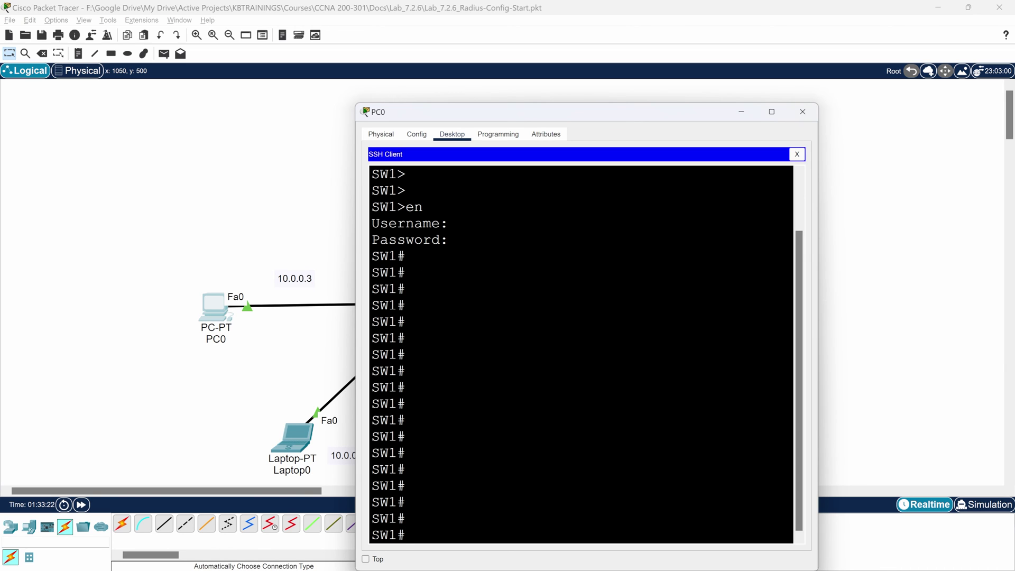
{"action": "key", "text": "Return"}
{"action": "key", "text": "Return"}
{"action": "key", "text": "Return"}
{"action": "key", "text": "Return"}
{"action": "key", "text": "Return"}
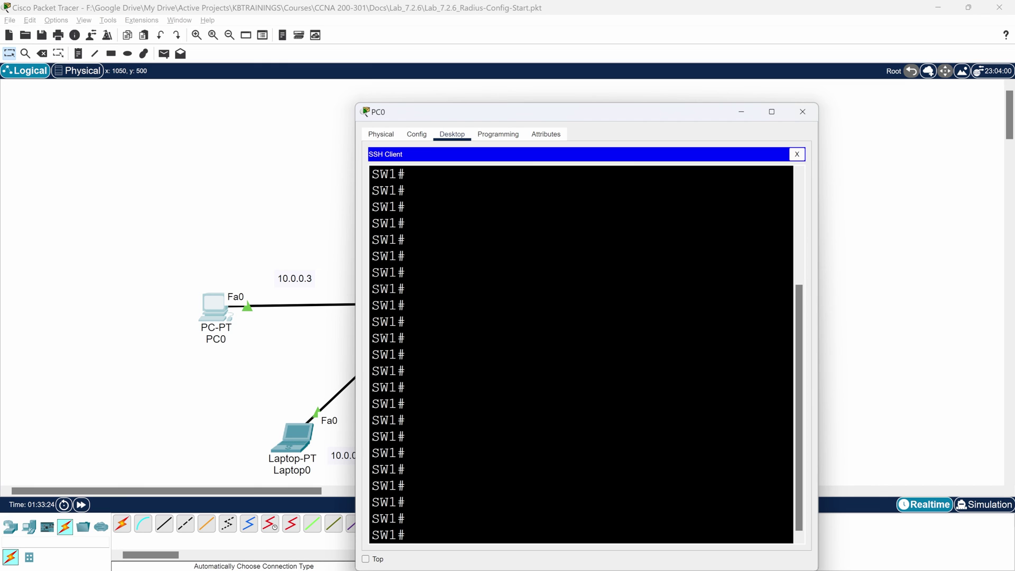
{"action": "left_click", "coordinate": [804, 113]}
- Enable aaa new-model in Router0's global configuration
{"action": "left_click", "coordinate": [599, 303]}
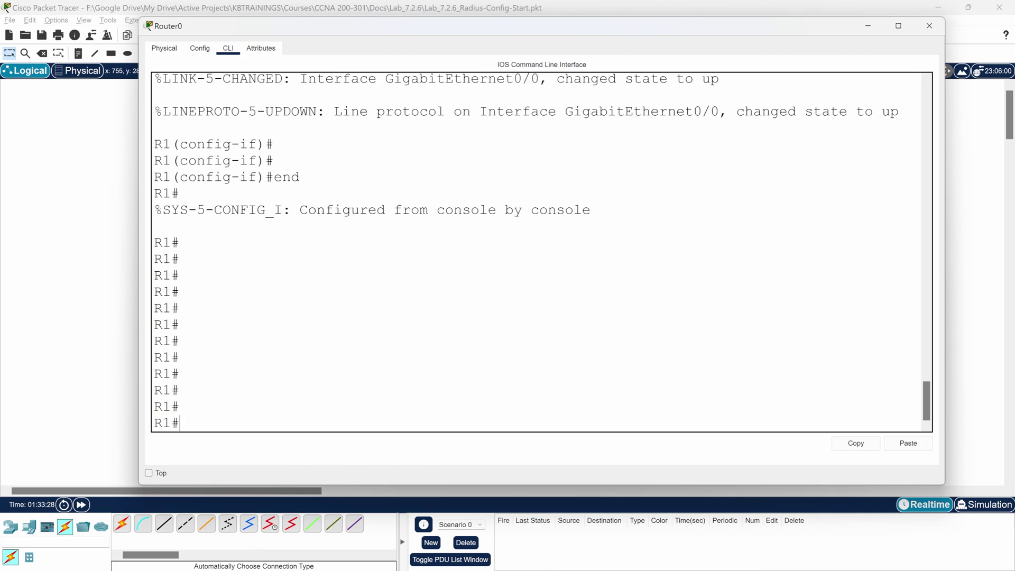
{"action": "key", "text": "Return"}
{"action": "key", "text": "Return"}
{"action": "key", "text": "Return"}
{"action": "key", "text": "Return"}
{"action": "key", "text": "Return"}
{"action": "type", "text": "conf t"}
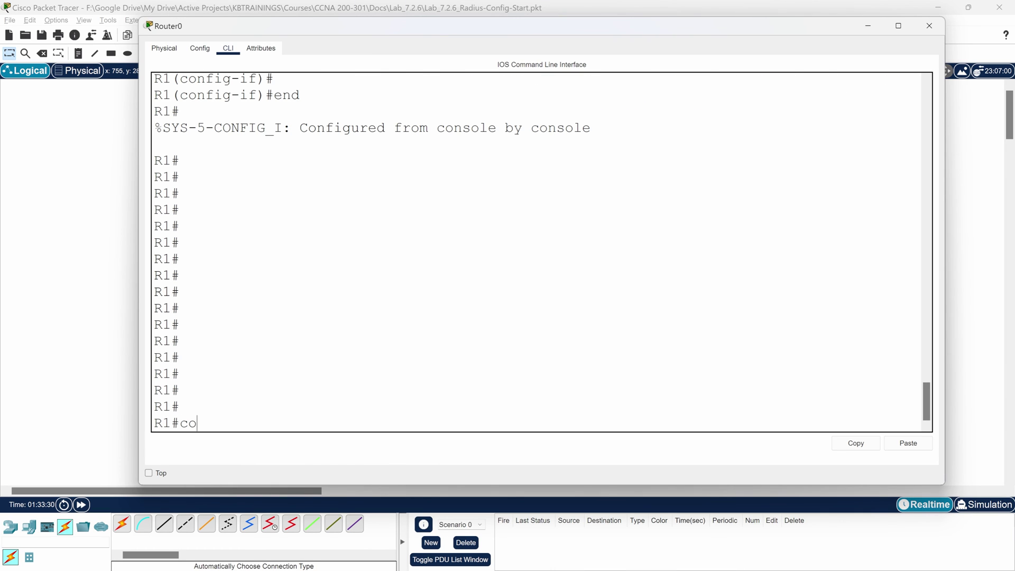
{"action": "key", "text": "Return"}
{"action": "type", "text": "aaa new-"}
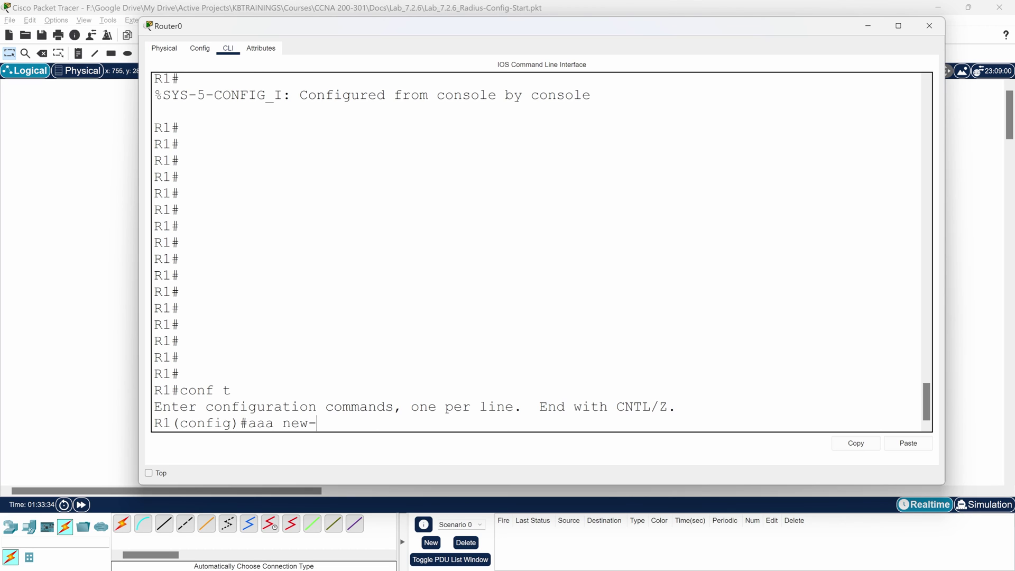
{"action": "type", "text": "m"}
{"action": "key", "text": "Tab"}
{"action": "key", "text": "Return"}
{"action": "key", "text": "Return"}
{"action": "key", "text": "Return"}
{"action": "key", "text": "Return"}
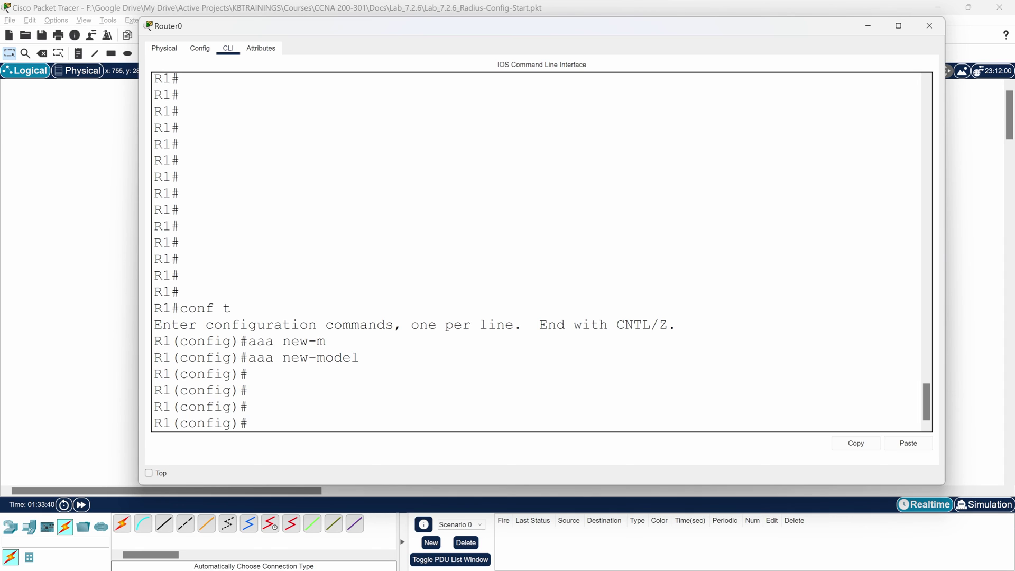
- Define RADIUS server MAIN with IPv4 address 10.0.0.2
{"action": "type", "text": "radi"}
{"action": "key", "text": "Tab"}
{"action": "type", "text": "serv"}
{"action": "key", "text": "Tab"}
{"action": "type", "text": "?"}
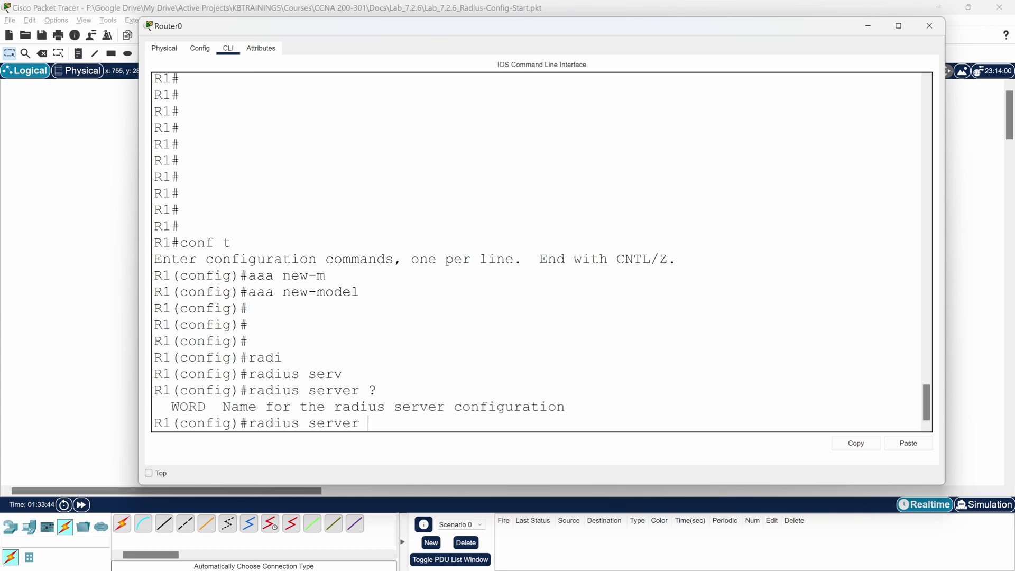
{"action": "type", "text": "MAIN"}
{"action": "key", "text": "Return"}
{"action": "key", "text": "Return"}
{"action": "type", "text": "add"}
{"action": "key", "text": "Tab"}
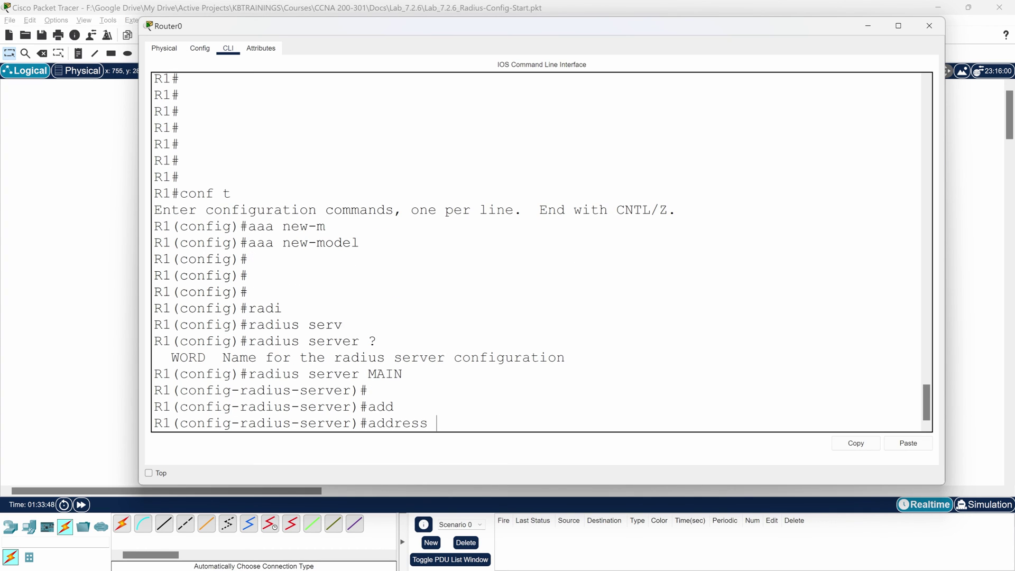
{"action": "type", "text": "ip"}
{"action": "key", "text": "Tab"}
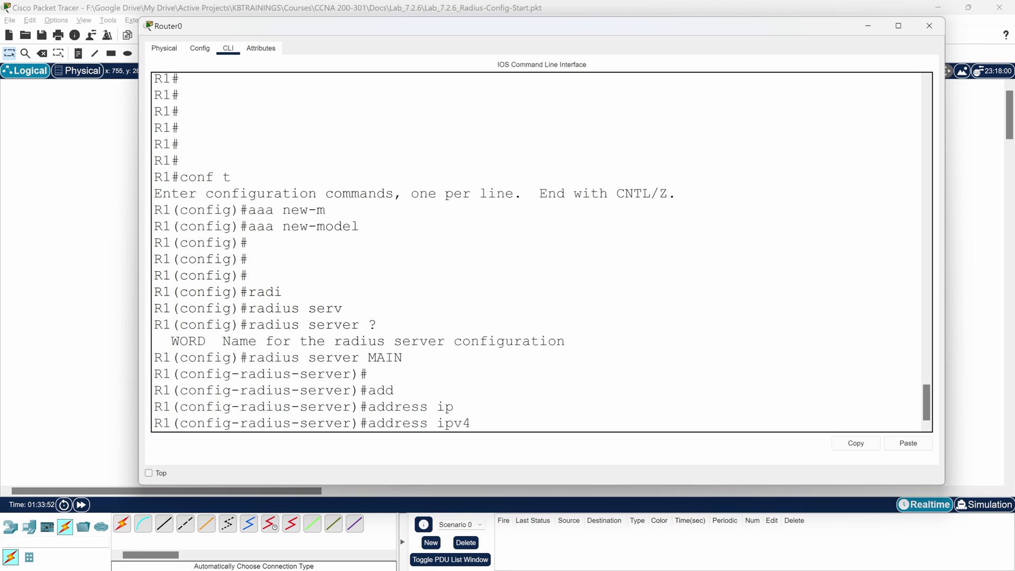
{"action": "type", "text": "10.0.0.2"}
{"action": "key", "text": "Return"}
- Give server MAIN its shared key, then end and re-enter configuration mode
{"action": "type", "text": "key poas"}
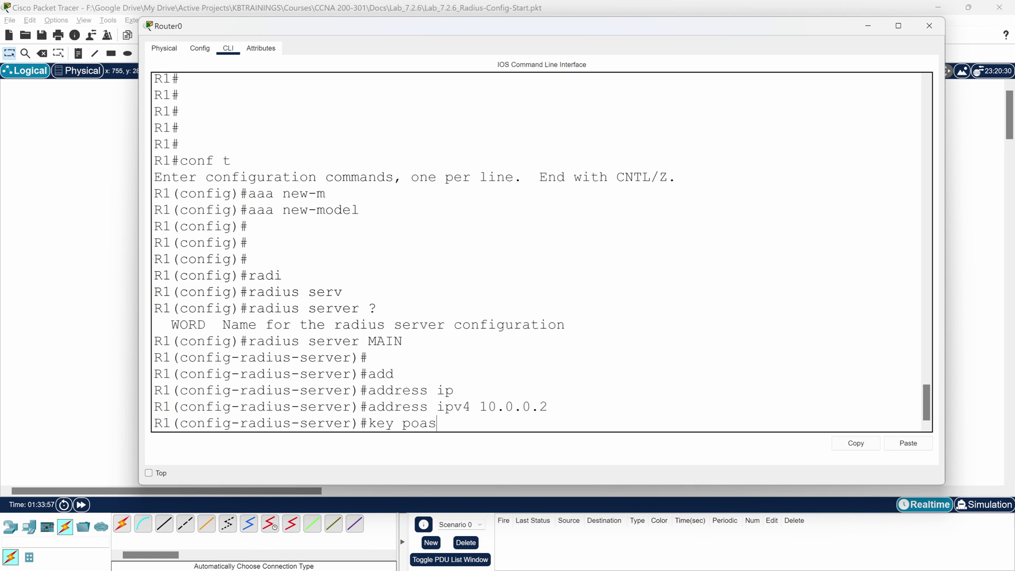
{"action": "key", "text": "BackSpace"}
{"action": "key", "text": "BackSpace"}
{"action": "type", "text": "assword"}
{"action": "key", "text": "Return"}
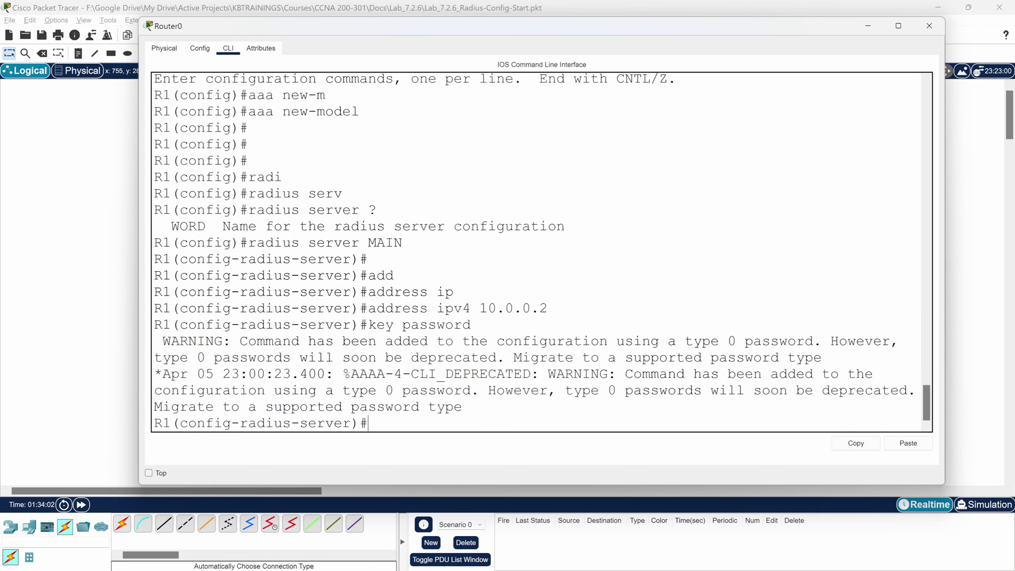
{"action": "key", "text": "Return"}
{"action": "key", "text": "Return"}
{"action": "key", "text": "Return"}
{"action": "key", "text": "Return"}
{"action": "key", "text": "Return"}
{"action": "key", "text": "Return"}
{"action": "key", "text": "Return"}
{"action": "key", "text": "Return"}
{"action": "type", "text": "end"}
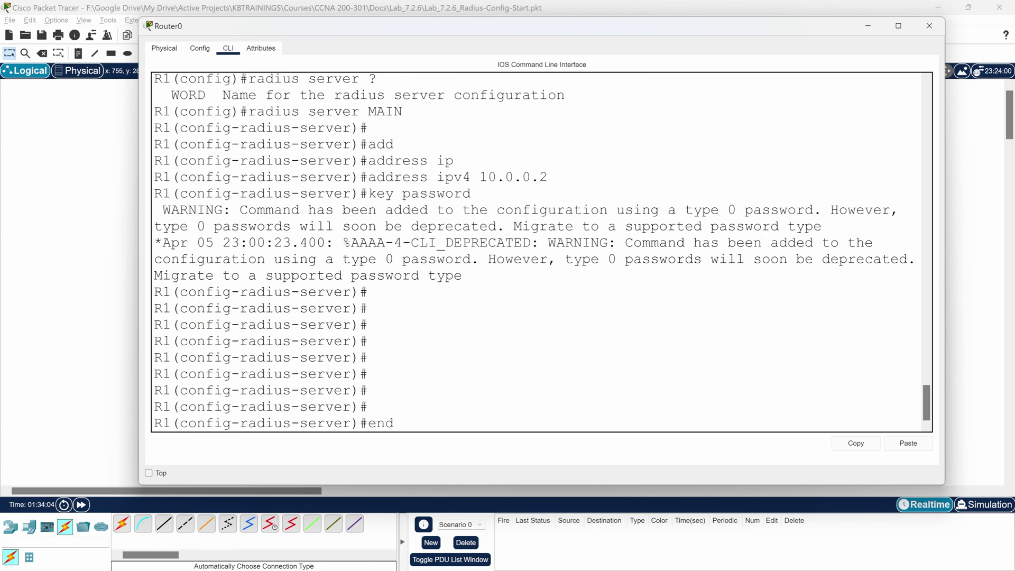
{"action": "key", "text": "Return"}
{"action": "key", "text": "Return"}
{"action": "key", "text": "Return"}
{"action": "key", "text": "Return"}
{"action": "key", "text": "Return"}
{"action": "key", "text": "Return"}
{"action": "type", "text": "conf t"}
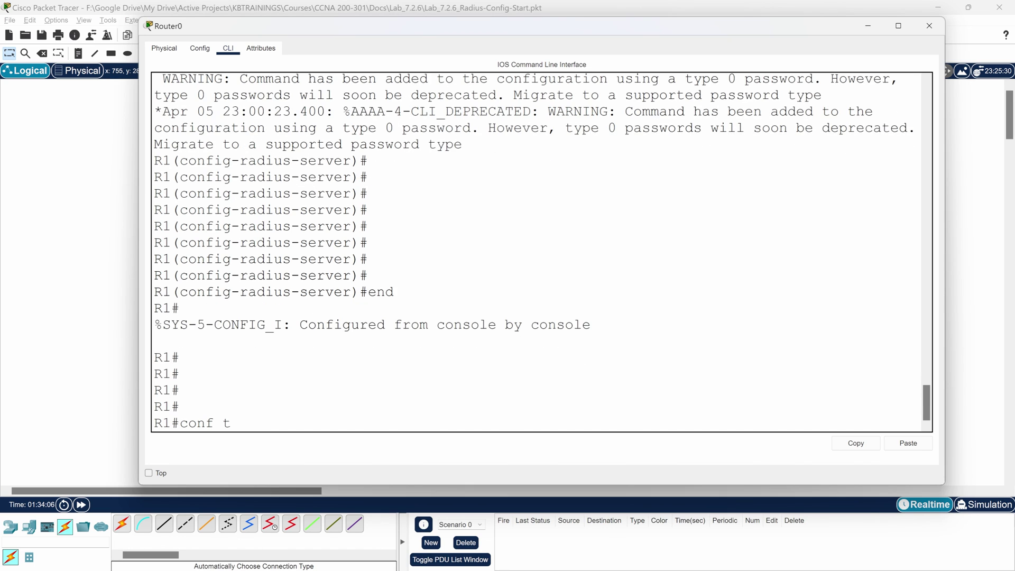
{"action": "key", "text": "Return"}
- Enter aaa authentication login default group radius on Router0
{"action": "type", "text": "aaa authen"}
{"action": "key", "text": "Tab"}
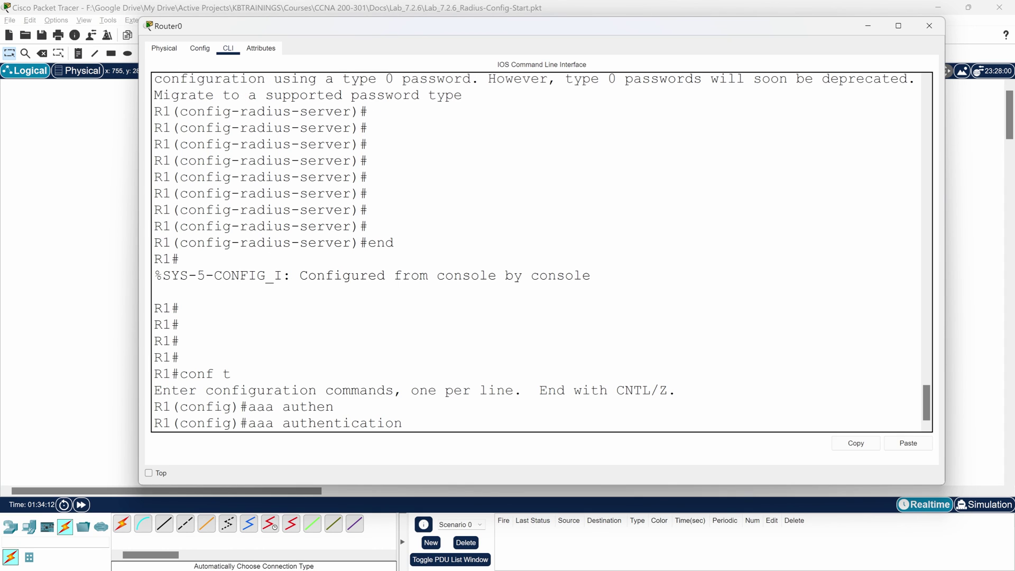
{"action": "type", "text": "login grou"}
{"action": "key", "text": "Tab"}
{"action": "key", "text": "BackSpace"}
{"action": "key", "text": "BackSpace"}
{"action": "key", "text": "BackSpace"}
{"action": "key", "text": "BackSpace"}
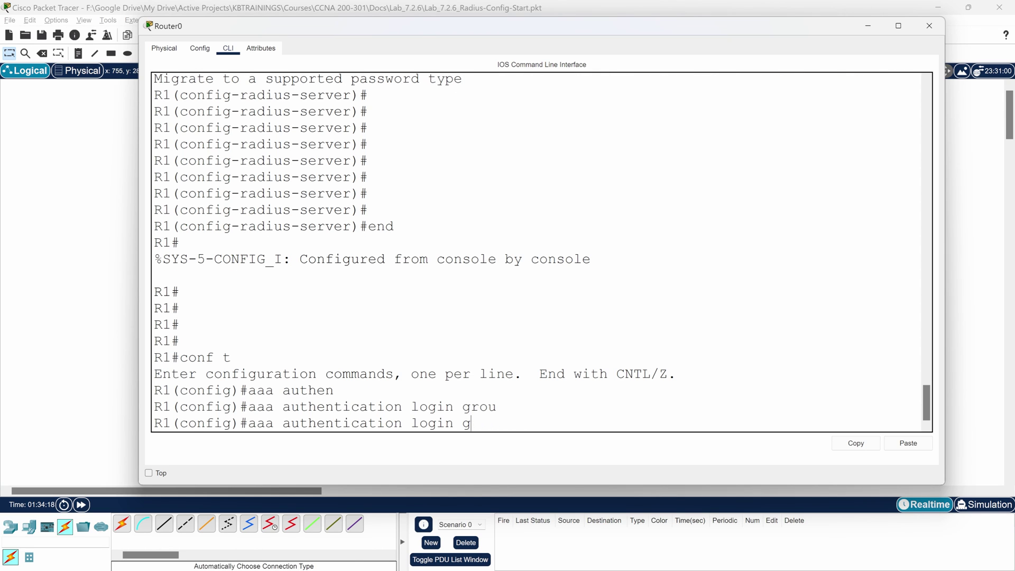
{"action": "type", "text": "def"}
{"action": "key", "text": "Tab"}
{"action": "type", "text": "grou"}
{"action": "key", "text": "Tab"}
{"action": "type", "text": "rad"}
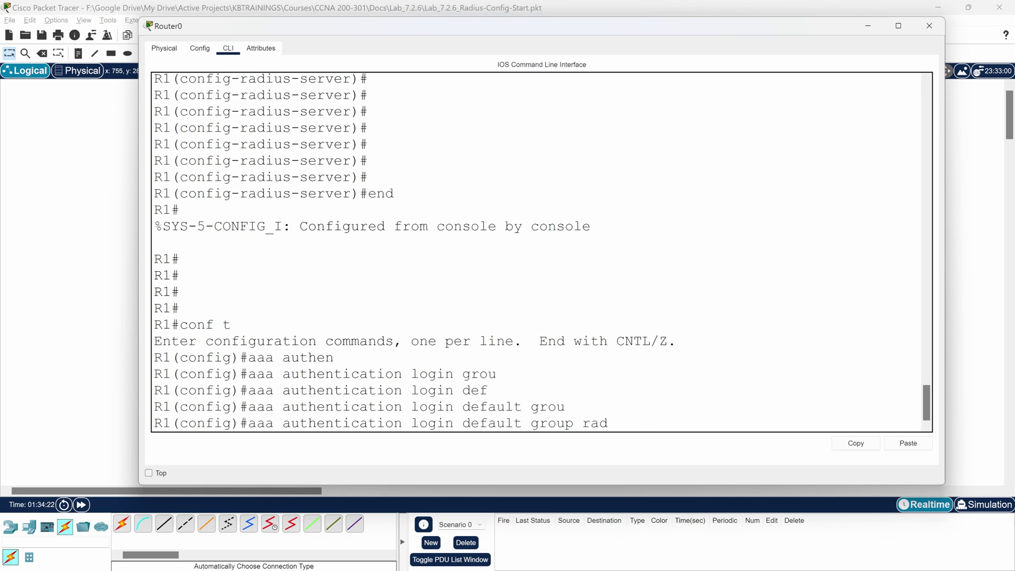
{"action": "key", "text": "Tab"}
{"action": "key", "text": "Tab"}
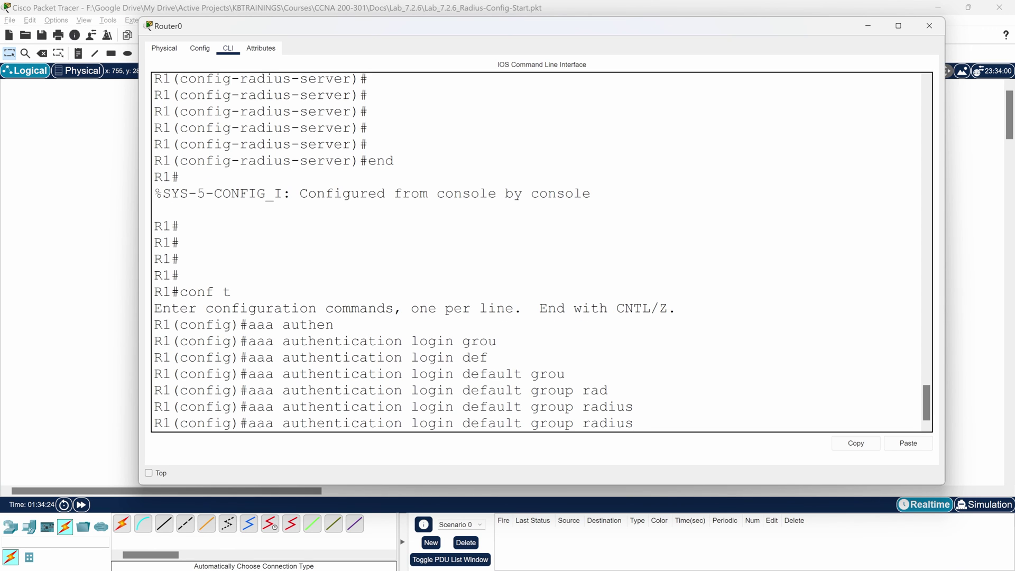
- Apply aaa authentication enable default group radius, end, and close the Router0 window
{"action": "key", "text": "Left"}
{"action": "key", "text": "Left"}
{"action": "key", "text": "Left"}
{"action": "key", "text": "Left"}
{"action": "key", "text": "Left"}
{"action": "key", "text": "Left"}
{"action": "key", "text": "Left"}
{"action": "key", "text": "Left"}
{"action": "key", "text": "Left"}
{"action": "key", "text": "Left"}
{"action": "key", "text": "Left"}
{"action": "key", "text": "Left"}
{"action": "key", "text": "Left"}
{"action": "key", "text": "Left"}
{"action": "key", "text": "Left"}
{"action": "key", "text": "Left"}
{"action": "key", "text": "Left"}
{"action": "key", "text": "Left"}
{"action": "key", "text": "Left"}
{"action": "key", "text": "Left"}
{"action": "key", "text": "BackSpace"}
{"action": "key", "text": "BackSpace"}
{"action": "key", "text": "BackSpace"}
{"action": "key", "text": "BackSpace"}
{"action": "key", "text": "BackSpace"}
{"action": "type", "text": "enab"}
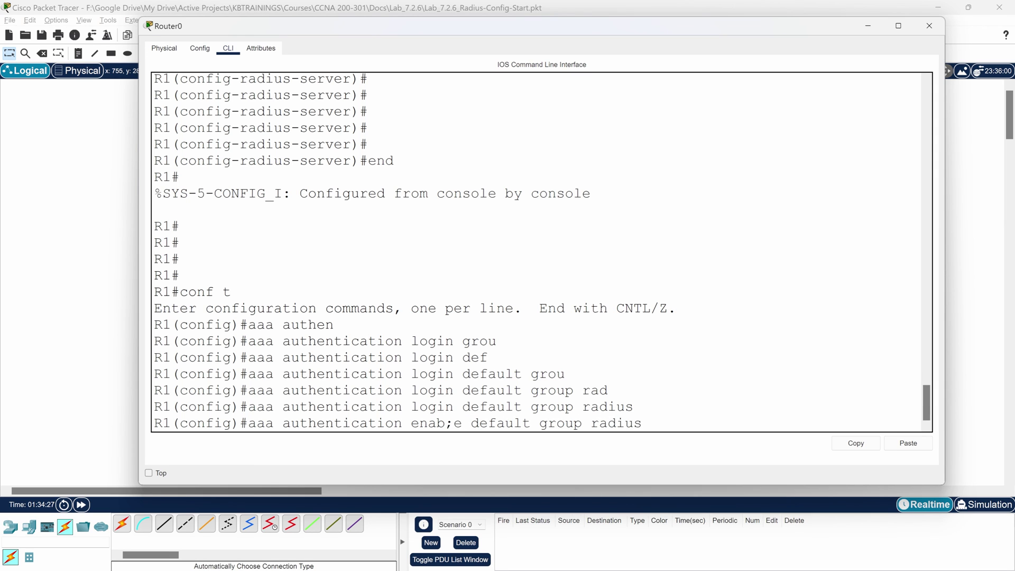
{"action": "key", "text": "Tab"}
{"action": "key", "text": "Return"}
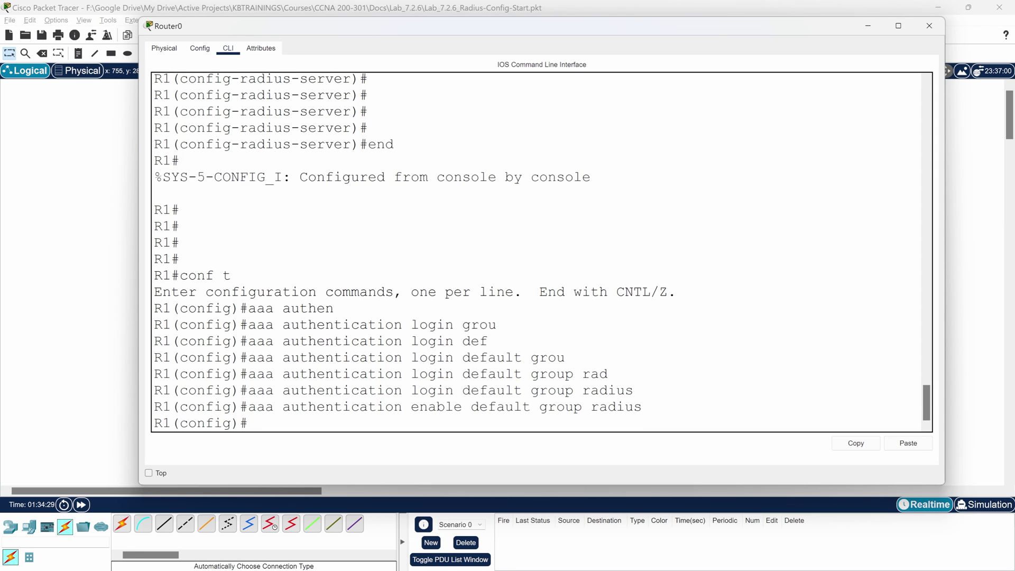
{"action": "key", "text": "Return"}
{"action": "key", "text": "Return"}
{"action": "key", "text": "Return"}
{"action": "type", "text": "end"}
{"action": "key", "text": "Return"}
{"action": "left_click", "coordinate": [928, 25]}
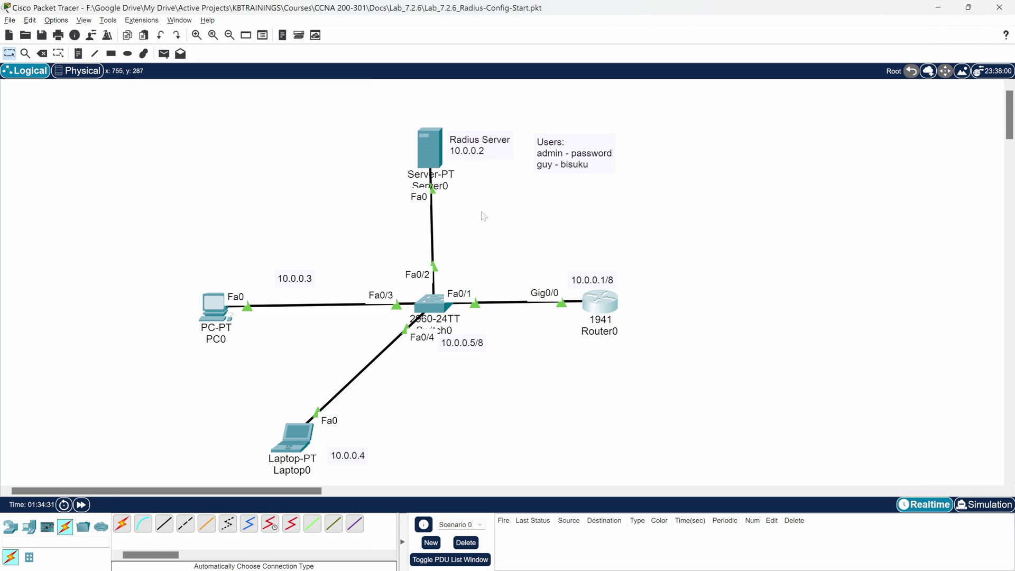
- From Laptop0's SSH client, connect to the router at 10.0.0.1 with the RADIUS username
{"action": "left_click", "coordinate": [296, 437]}
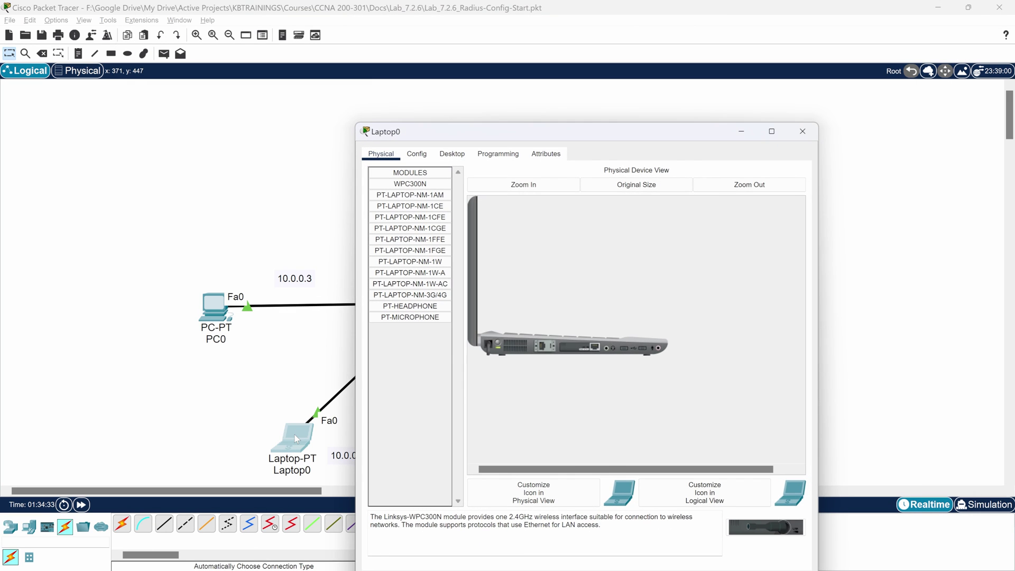
{"action": "left_click", "coordinate": [452, 153]}
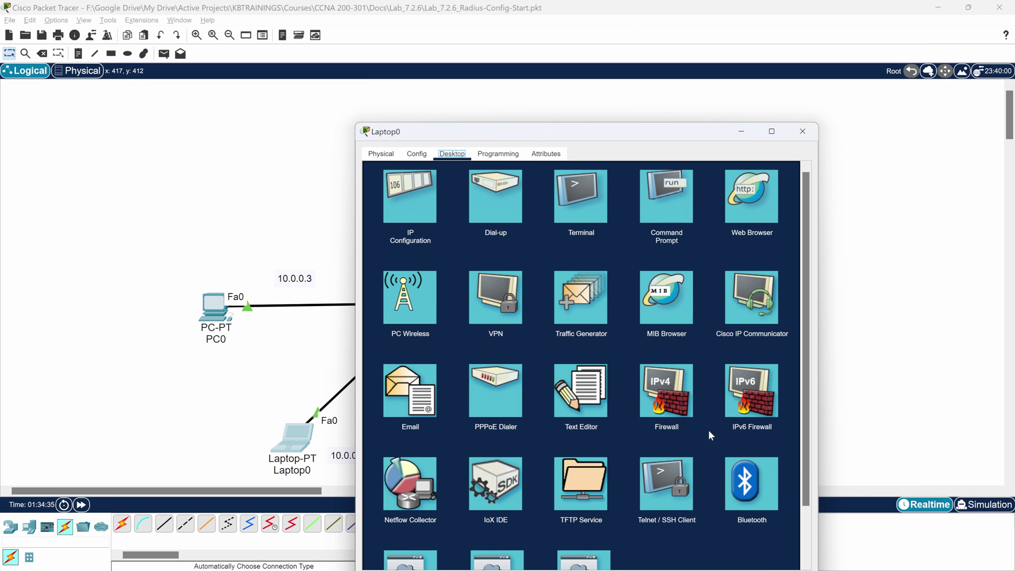
{"action": "left_click", "coordinate": [662, 501]}
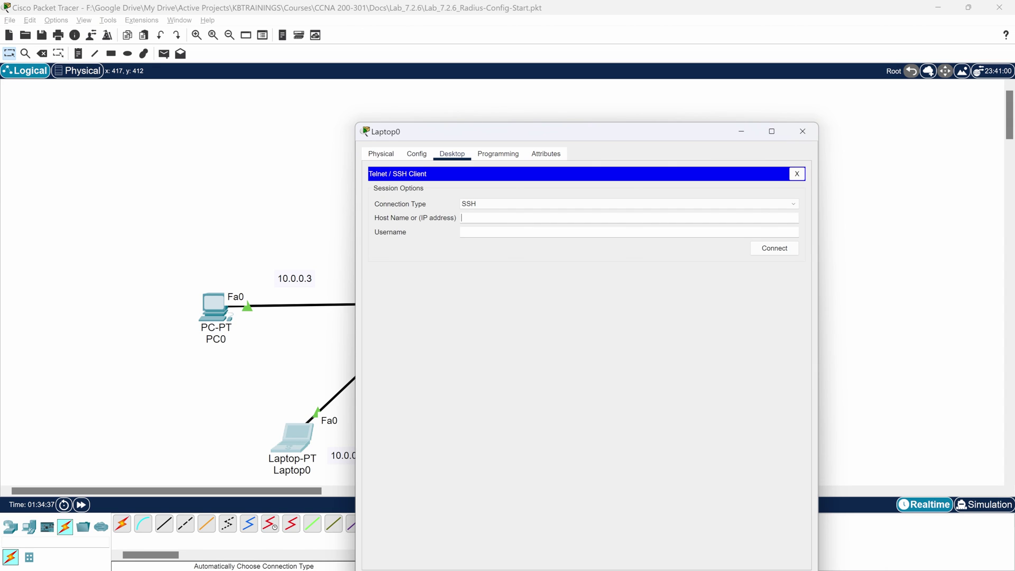
{"action": "type", "text": "10.0.0.1"}
{"action": "left_click", "coordinate": [462, 232]}
{"action": "type", "text": "guy"}
{"action": "key", "text": "Return"}
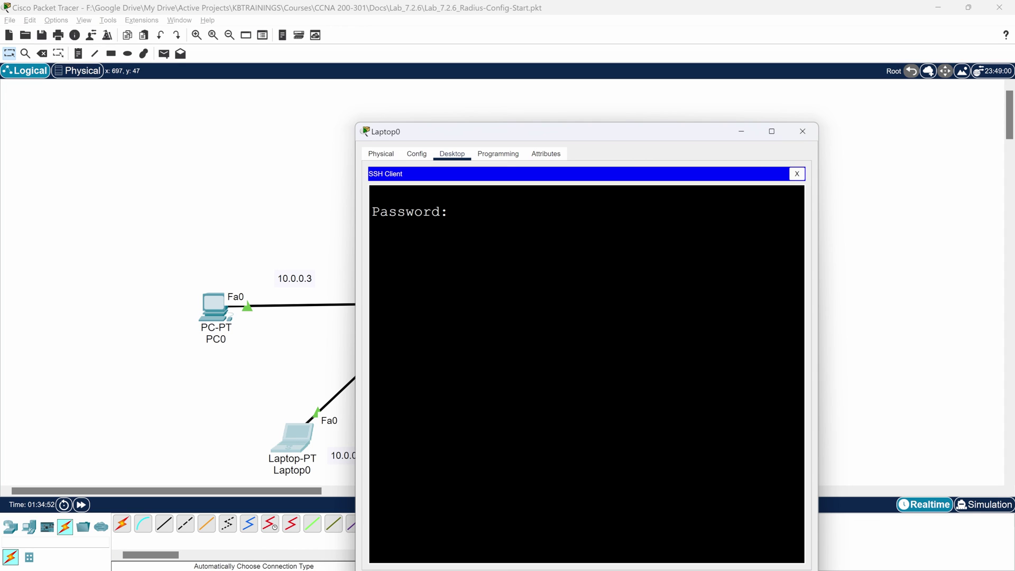
- Log in with the password and authenticate en through RADIUS to reach R1#
{"action": "key", "text": "Return"}
{"action": "key", "text": "Return"}
{"action": "key", "text": "Return"}
{"action": "key", "text": "Return"}
{"action": "key", "text": "Return"}
{"action": "key", "text": "Return"}
{"action": "key", "text": "Return"}
{"action": "type", "text": "en"}
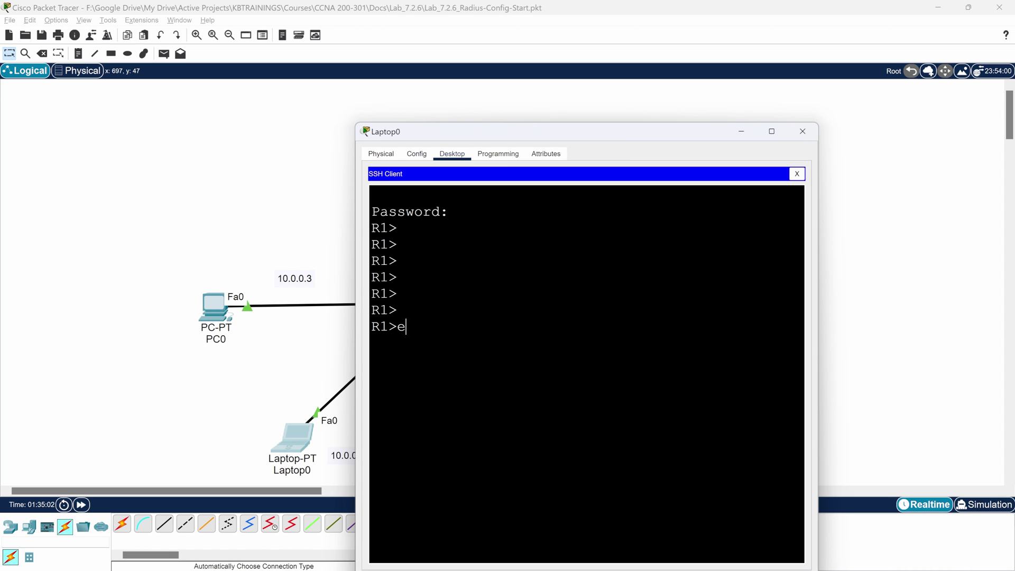
{"action": "key", "text": "Return"}
{"action": "key", "text": "Return"}
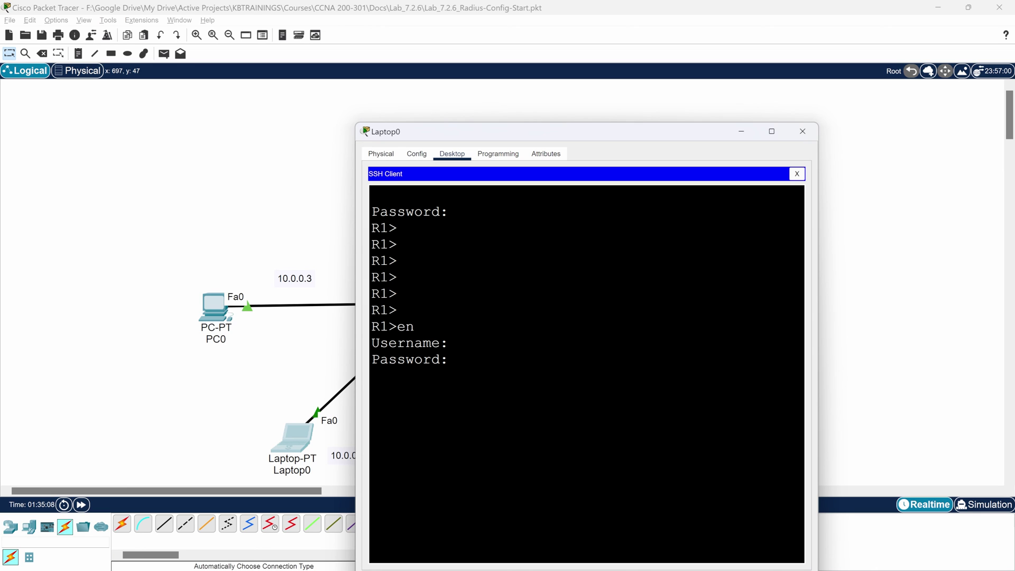
{"action": "key", "text": "Return"}
{"action": "key", "text": "Return"}
{"action": "key", "text": "Return"}
{"action": "key", "text": "Return"}
{"action": "key", "text": "Return"}
{"action": "key", "text": "Return"}
{"action": "key", "text": "Return"}
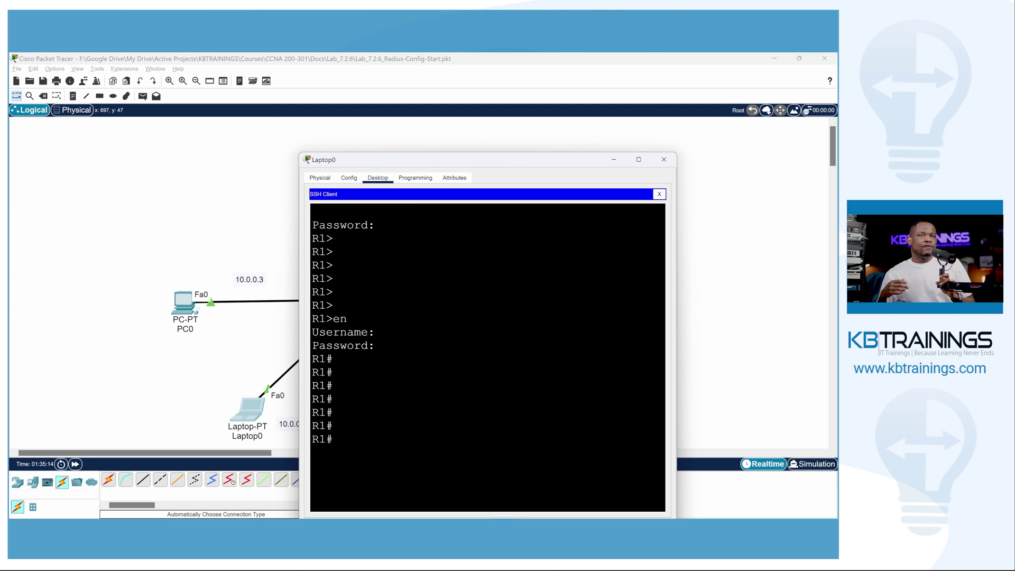
- Close Laptop0's window and drag items around in the Logical workspace topology
{"action": "left_click", "coordinate": [664, 159]}
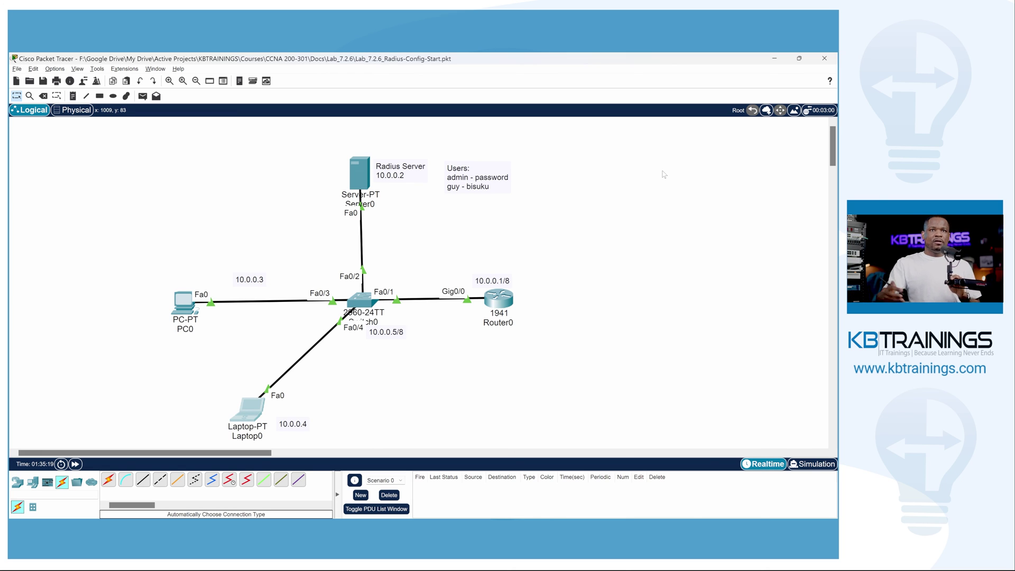
{"action": "mouse_move", "coordinate": [370, 124]}
{"action": "left_mouse_down"}
{"action": "mouse_move", "coordinate": [392, 214]}
{"action": "mouse_move", "coordinate": [339, 152]}
{"action": "left_mouse_up"}
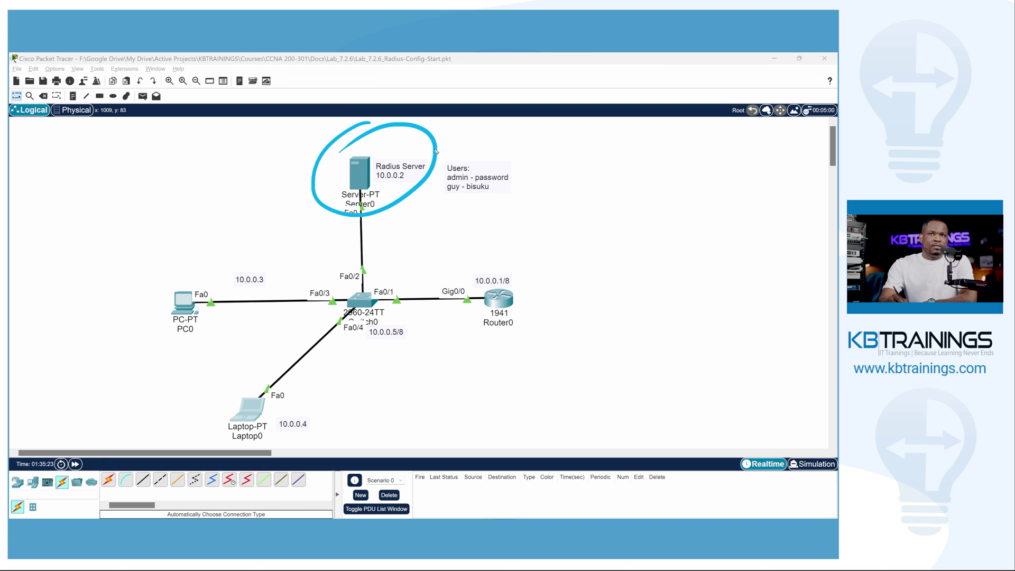
{"action": "mouse_move", "coordinate": [515, 130]}
{"action": "left_mouse_down"}
{"action": "mouse_move", "coordinate": [446, 151]}
{"action": "mouse_move", "coordinate": [464, 156]}
{"action": "left_mouse_up"}
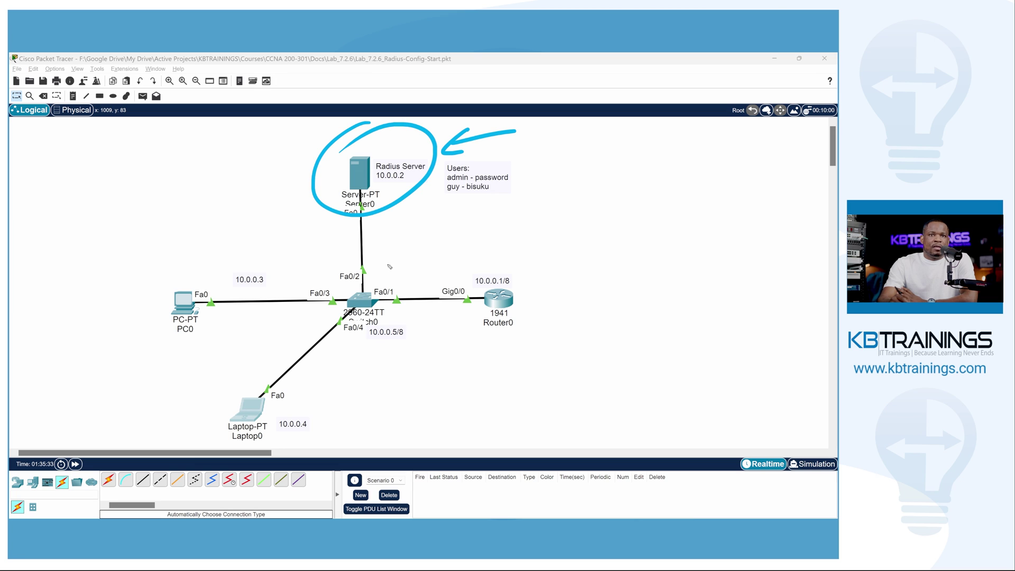
{"action": "mouse_move", "coordinate": [329, 293]}
{"action": "left_mouse_down"}
{"action": "mouse_move", "coordinate": [370, 274]}
{"action": "mouse_move", "coordinate": [329, 295]}
{"action": "left_mouse_up"}
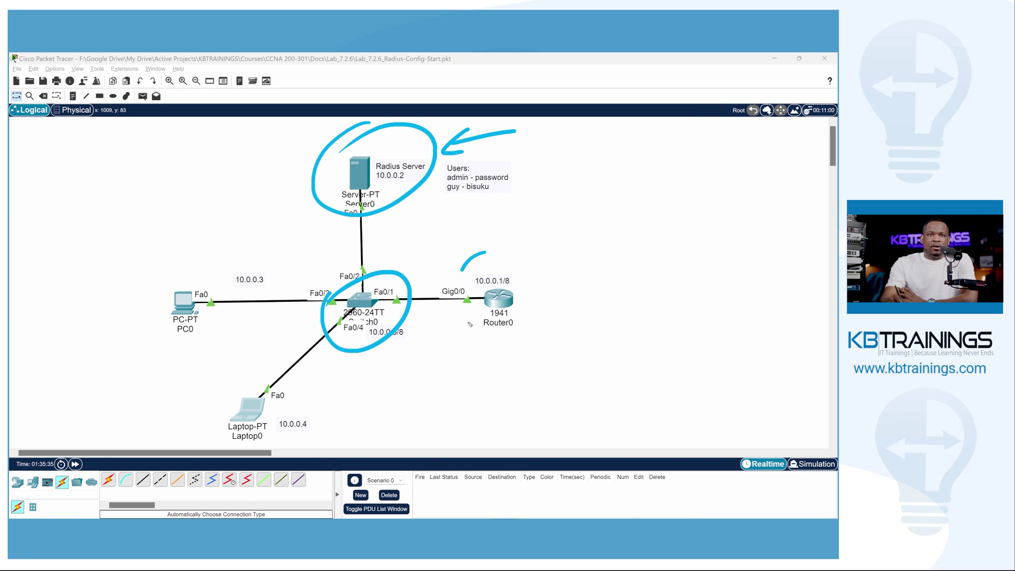
{"action": "left_click_drag", "start_coordinate": [485, 253], "coordinate": [498, 257]}
{"action": "mouse_move", "coordinate": [442, 274]}
{"action": "left_mouse_down"}
{"action": "mouse_move", "coordinate": [451, 272]}
{"action": "mouse_move", "coordinate": [374, 200]}
{"action": "mouse_move", "coordinate": [381, 218]}
{"action": "left_mouse_up"}
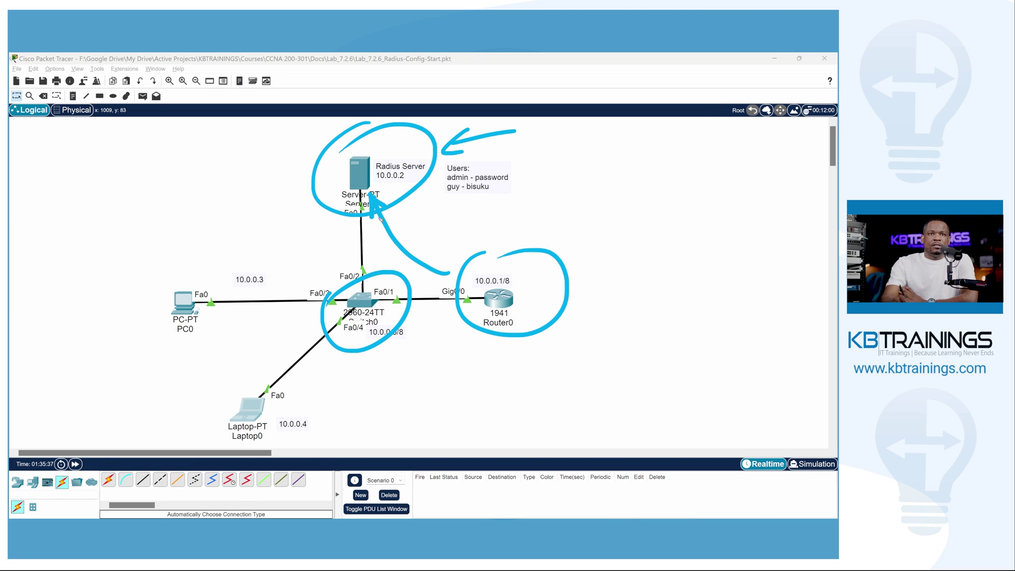
{"action": "mouse_move", "coordinate": [334, 291]}
{"action": "left_mouse_down"}
{"action": "mouse_move", "coordinate": [339, 221]}
{"action": "mouse_move", "coordinate": [344, 235]}
{"action": "left_mouse_up"}
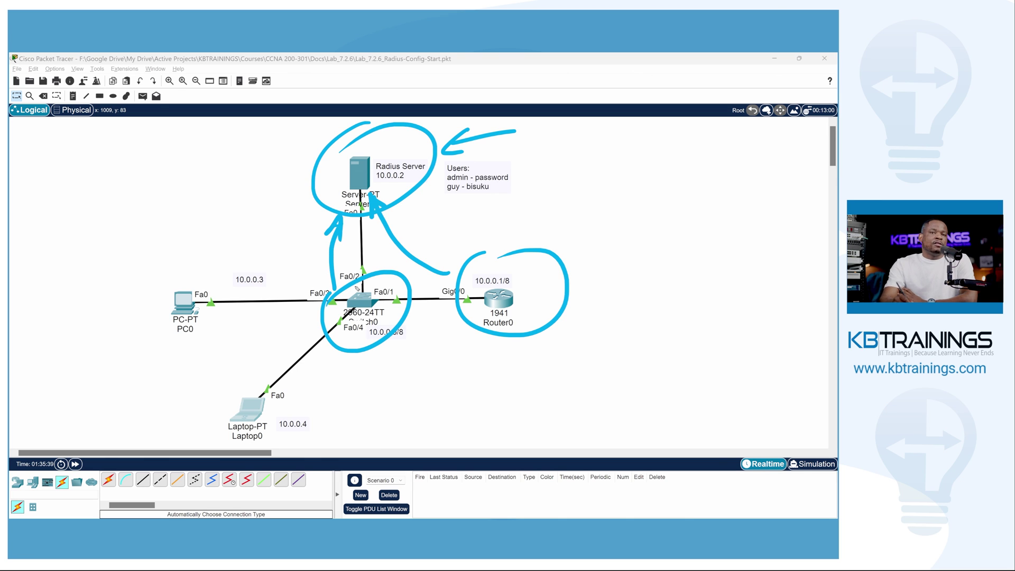
{"action": "left_click_drag", "start_coordinate": [626, 221], "coordinate": [557, 257]}
{"action": "left_click_drag", "start_coordinate": [565, 237], "coordinate": [568, 268]}
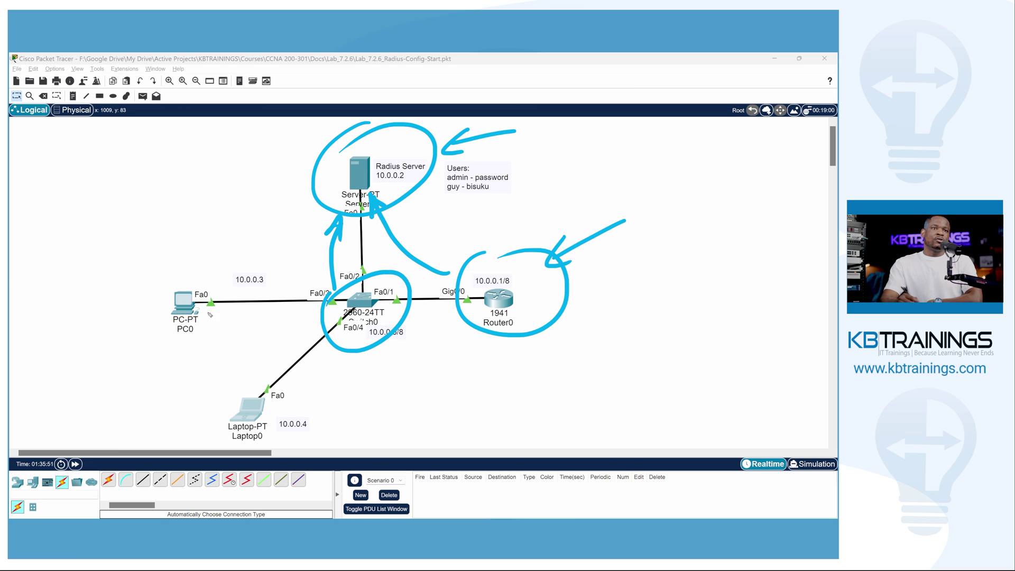
{"action": "mouse_move", "coordinate": [236, 236]}
{"action": "left_mouse_down"}
{"action": "mouse_move", "coordinate": [307, 174]}
{"action": "mouse_move", "coordinate": [338, 162]}
{"action": "left_mouse_up"}
{"action": "mouse_move", "coordinate": [292, 180]}
{"action": "left_mouse_down"}
{"action": "mouse_move", "coordinate": [336, 165]}
{"action": "mouse_move", "coordinate": [320, 191]}
{"action": "left_mouse_up"}
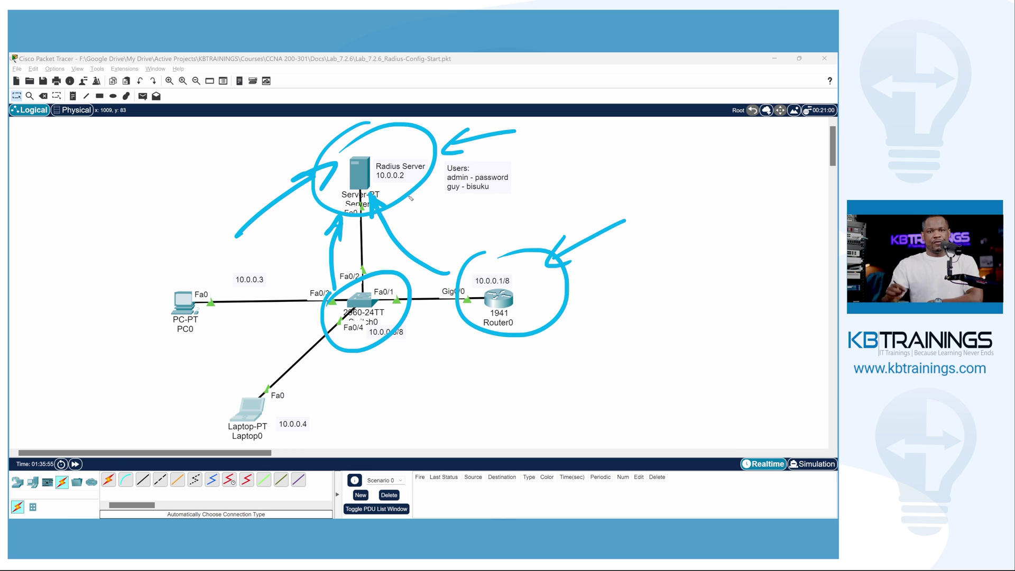